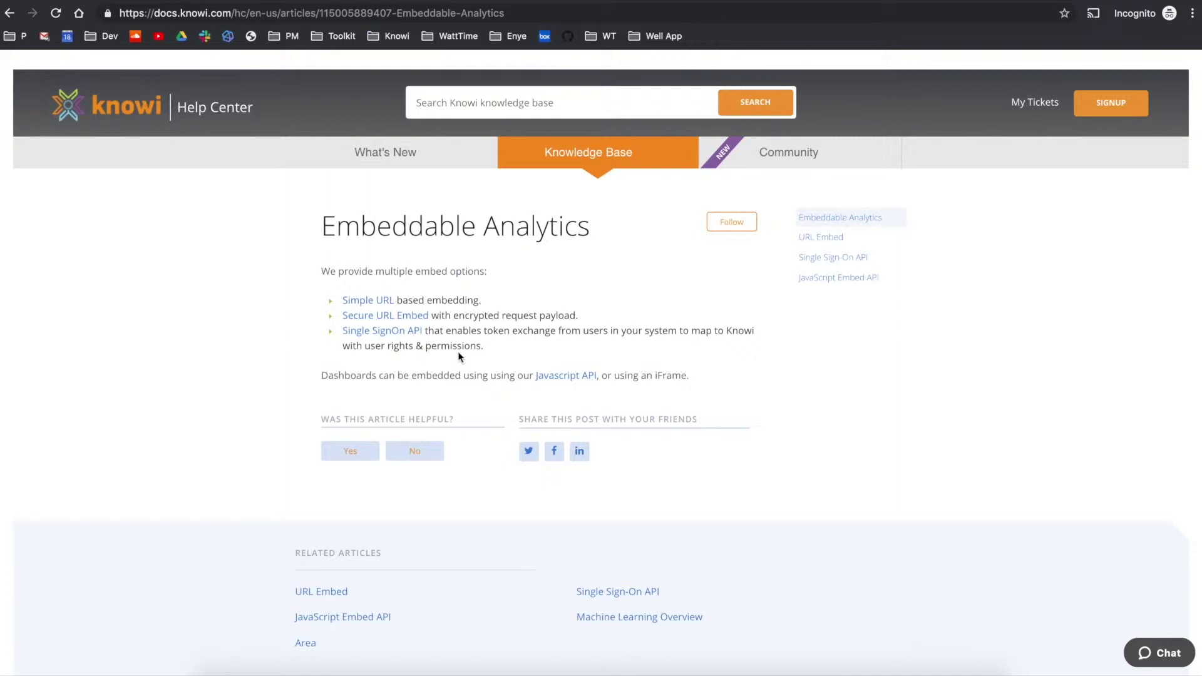
Open the Single Sign-On API article from the Embeddable Analytics embed options list.
left_click(410, 332)
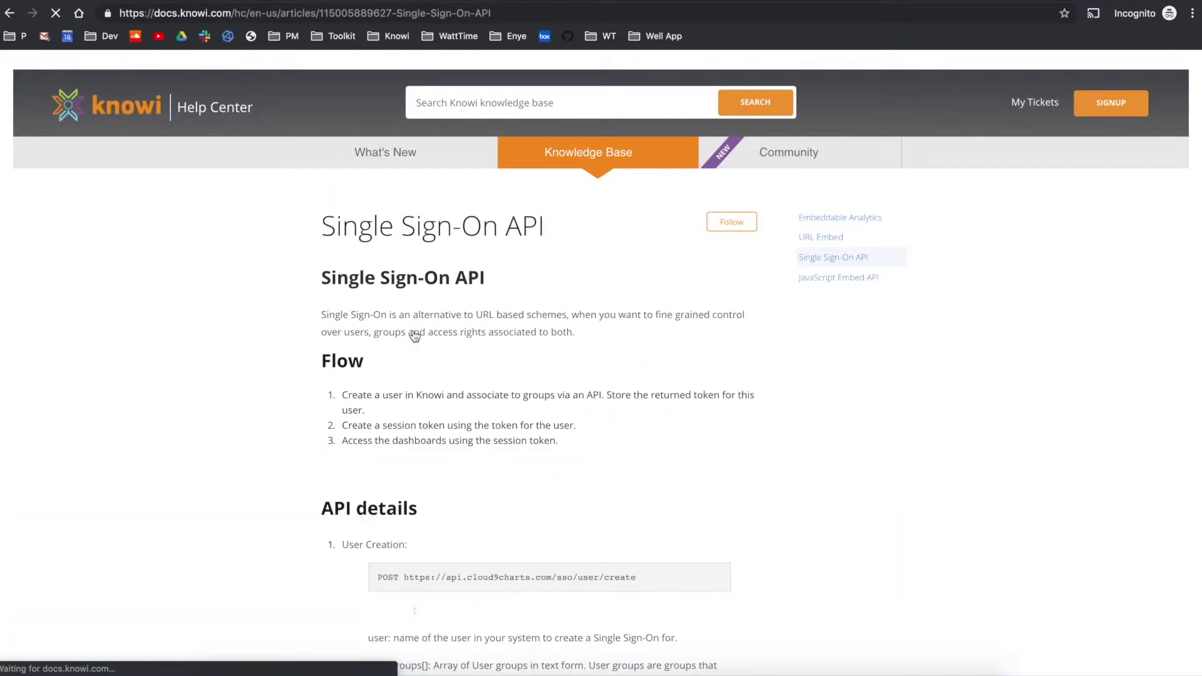
scroll(414, 336, "down", 2)
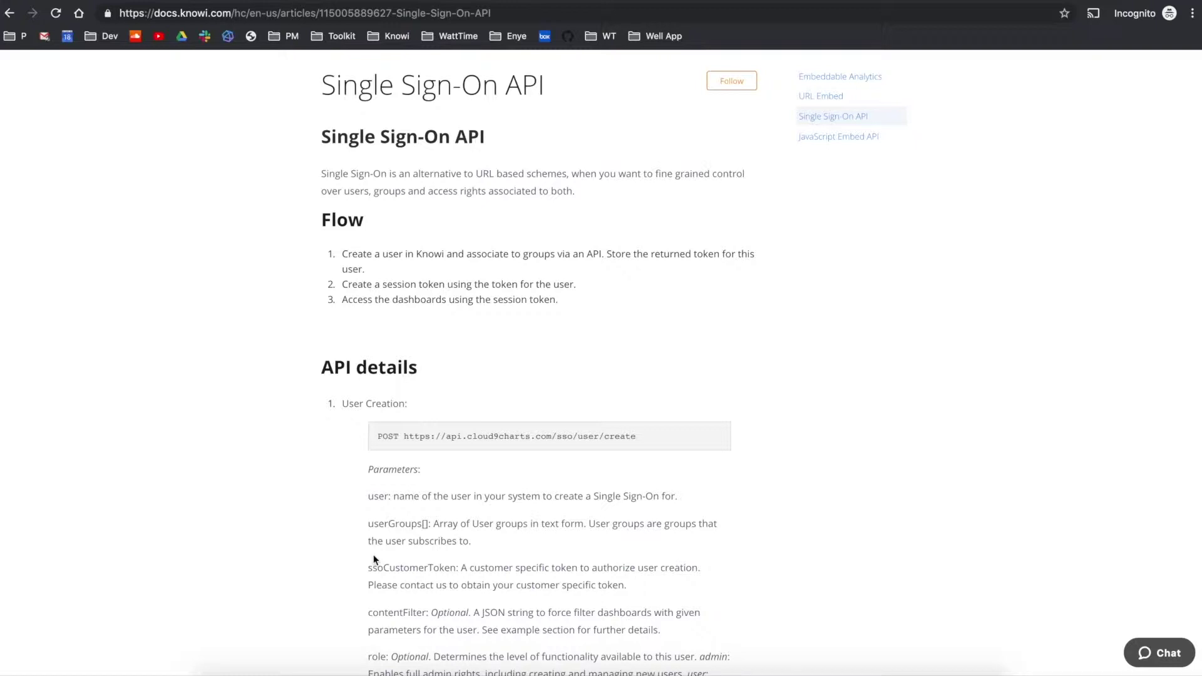
scroll(375, 559, "down", 1)
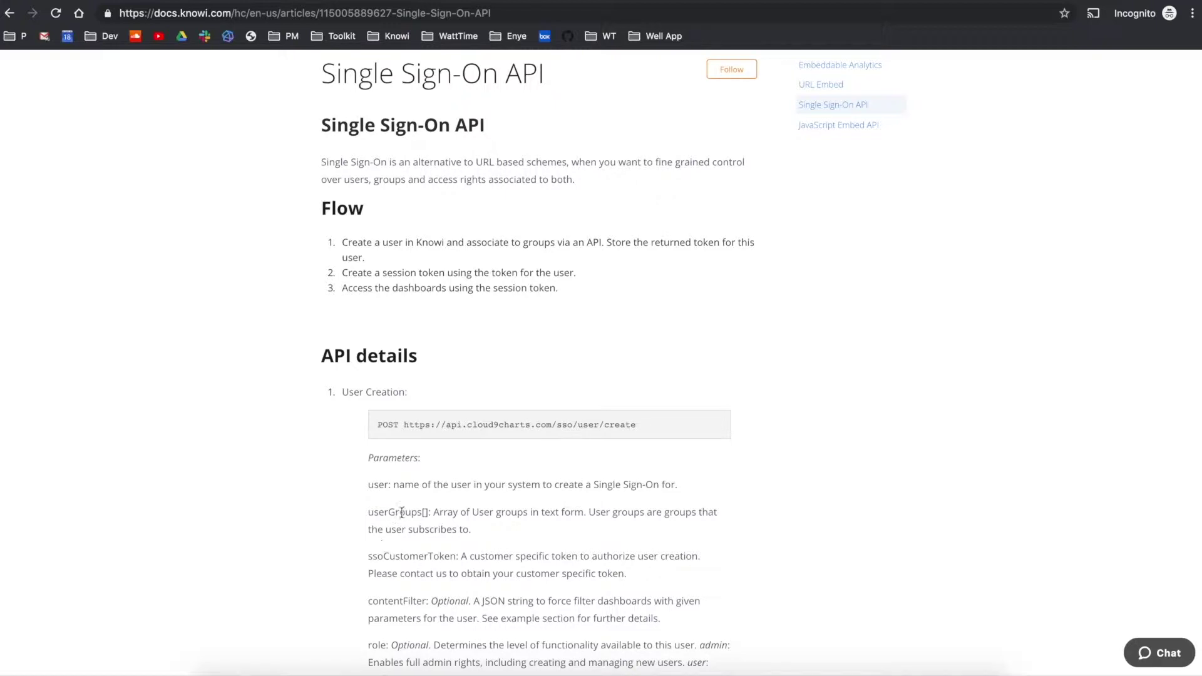
left_click_drag(569, 288, 387, 238)
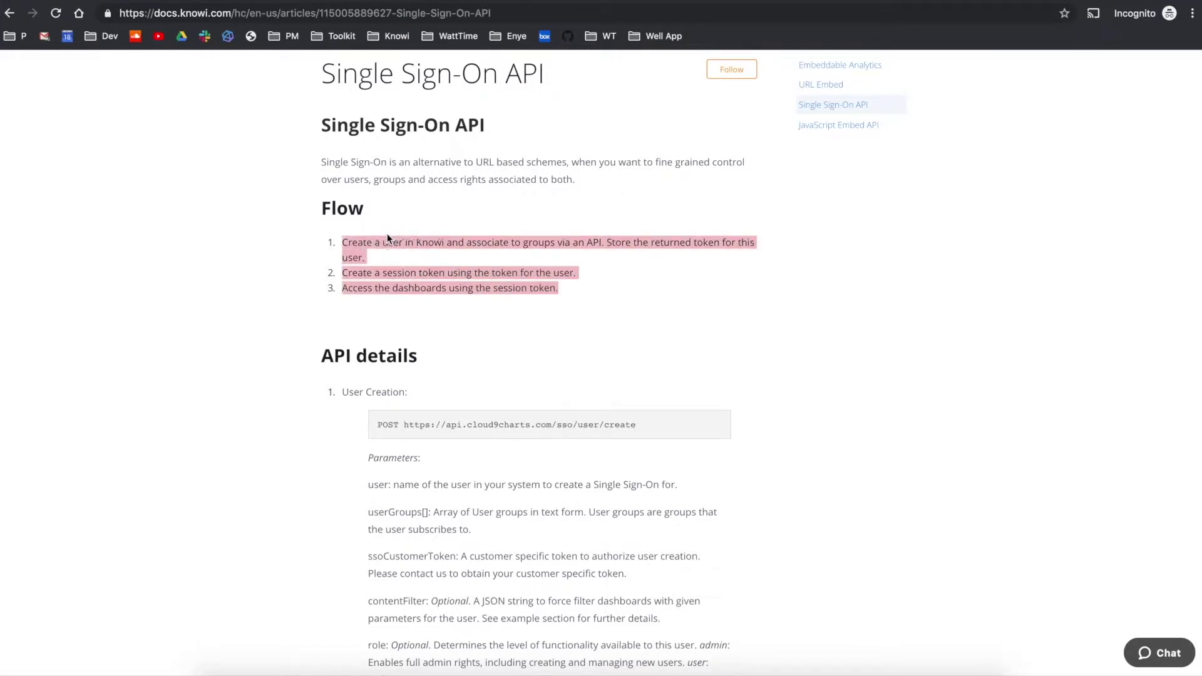
left_click(423, 293)
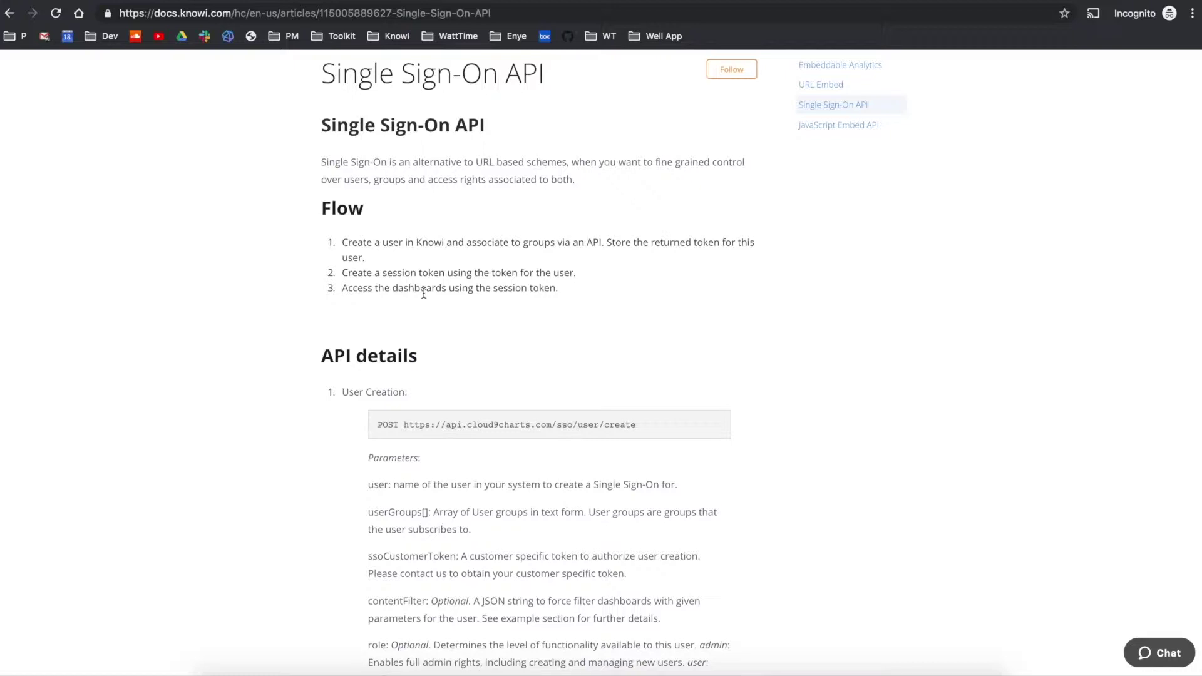
left_click_drag(442, 275, 342, 278)
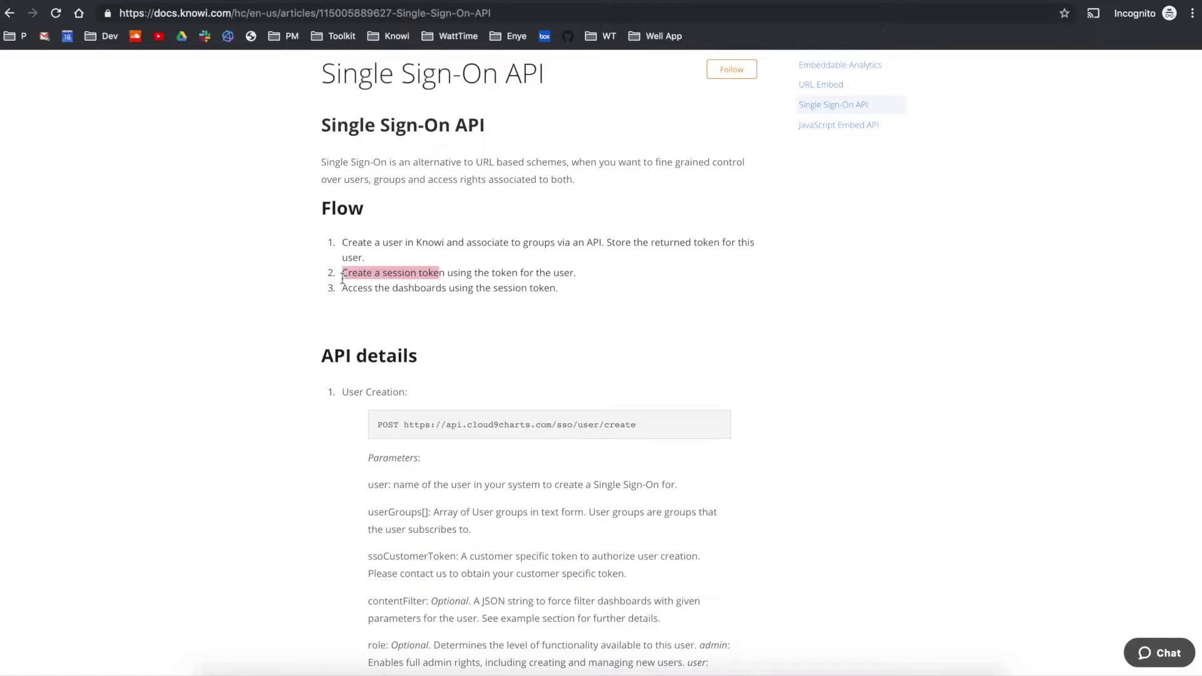
left_click(648, 666)
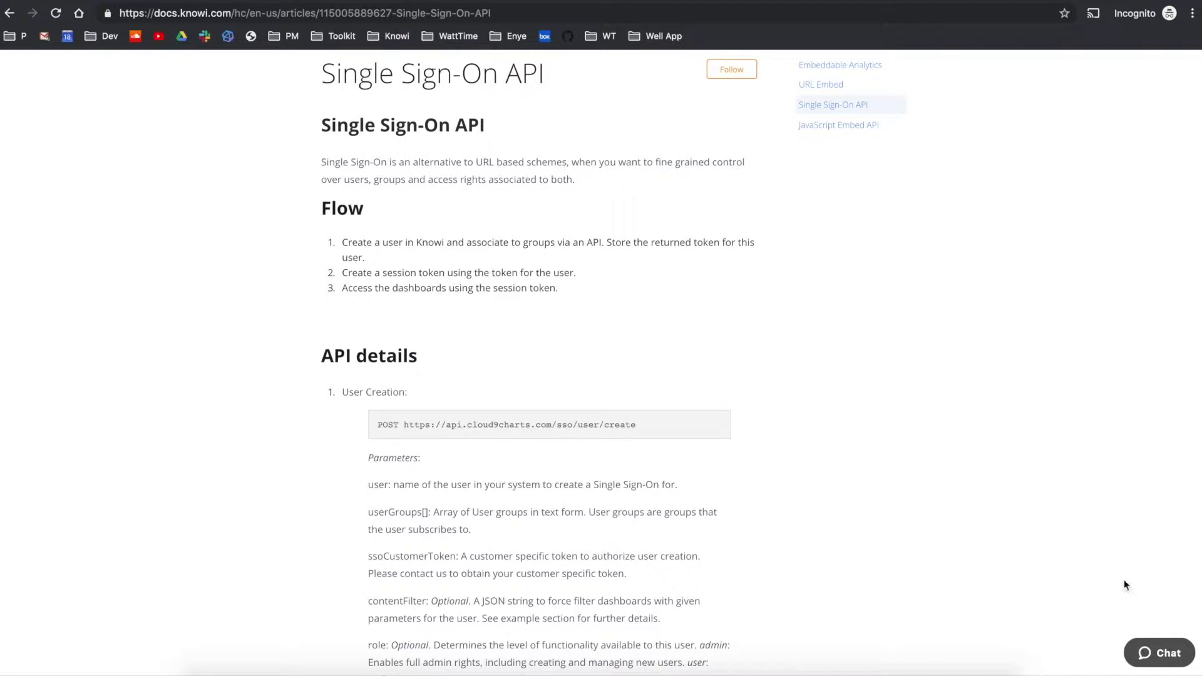
Open the JavaScript Embed API article's options table, then bring up embedJsAPI.html in Brackets.
left_click(833, 130)
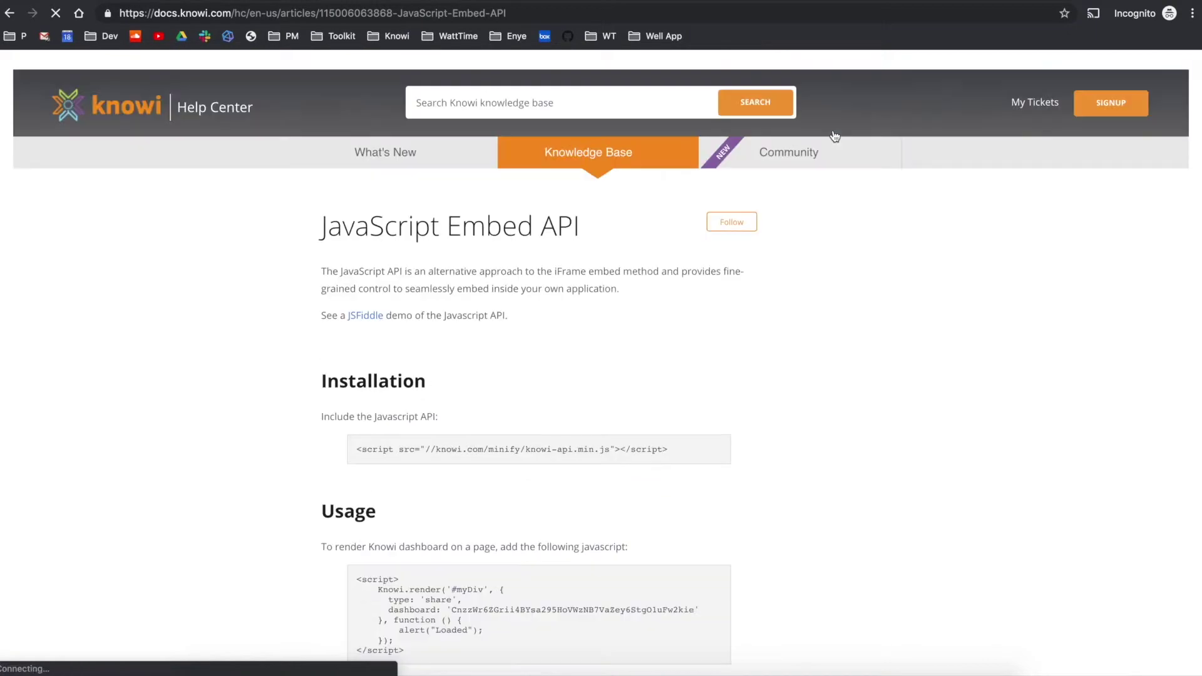
scroll(623, 245, "down", 2)
scroll(623, 240, "down", 10)
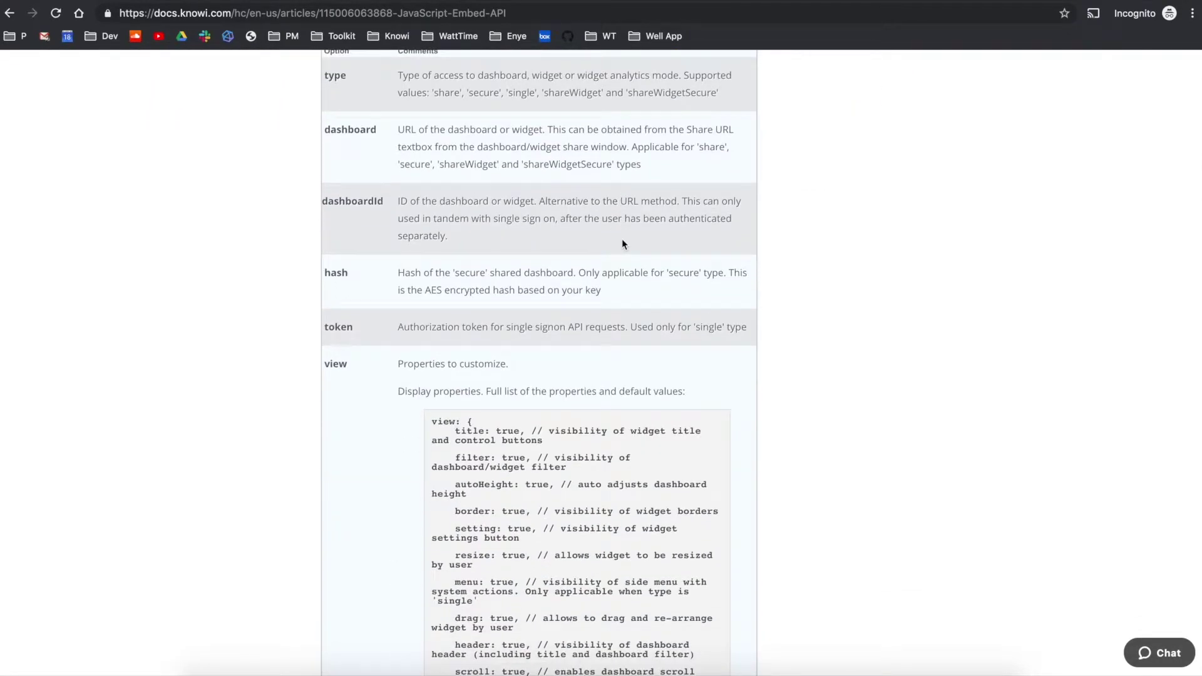
scroll(622, 238, "down", 1)
key("super+Tab")
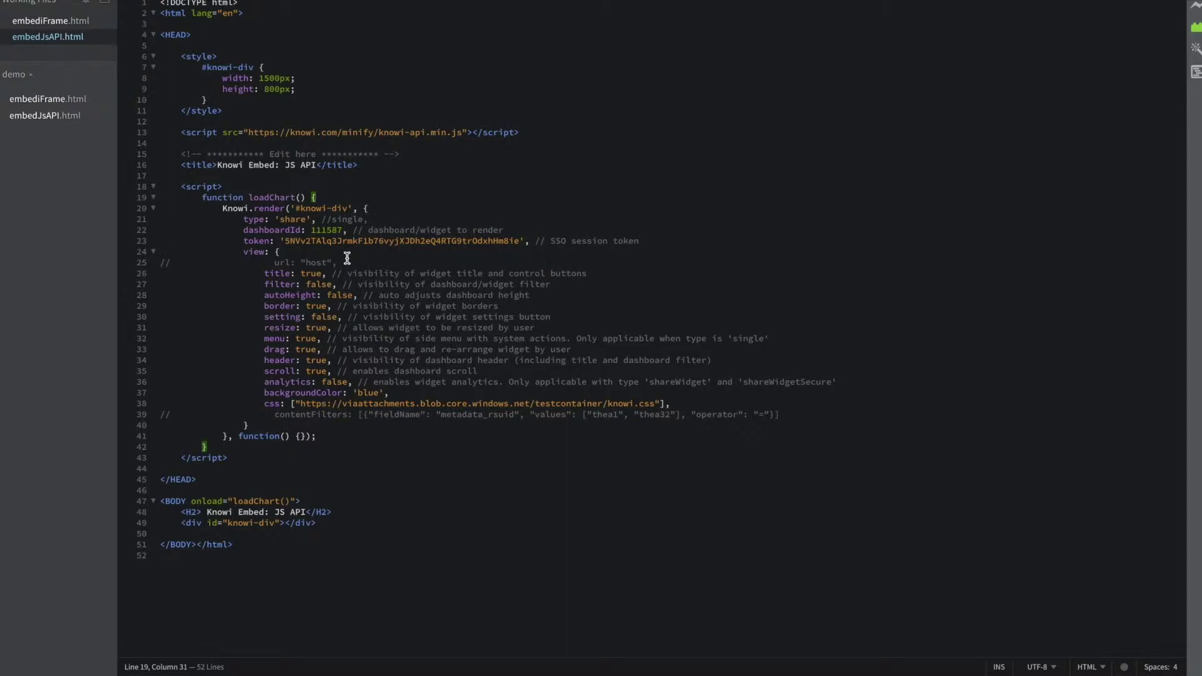
In the Knowi.render call, replace the embed type 'share' with 'single' on line 21.
left_click(246, 220)
double_click(266, 230)
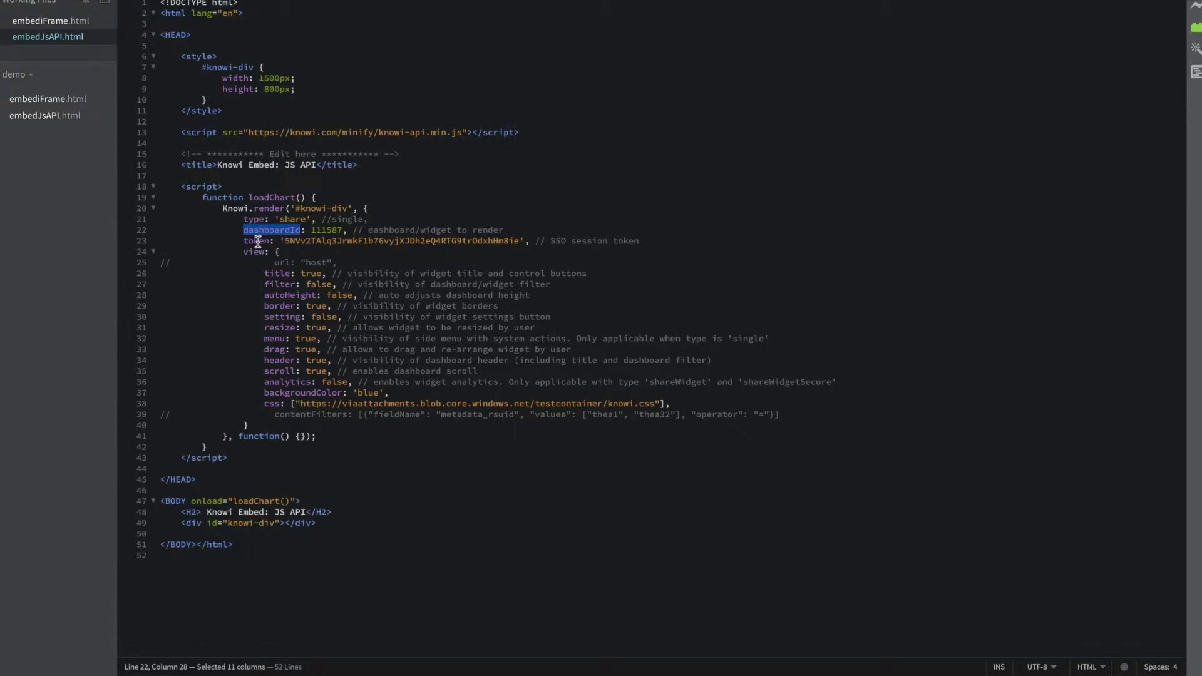
double_click(257, 241)
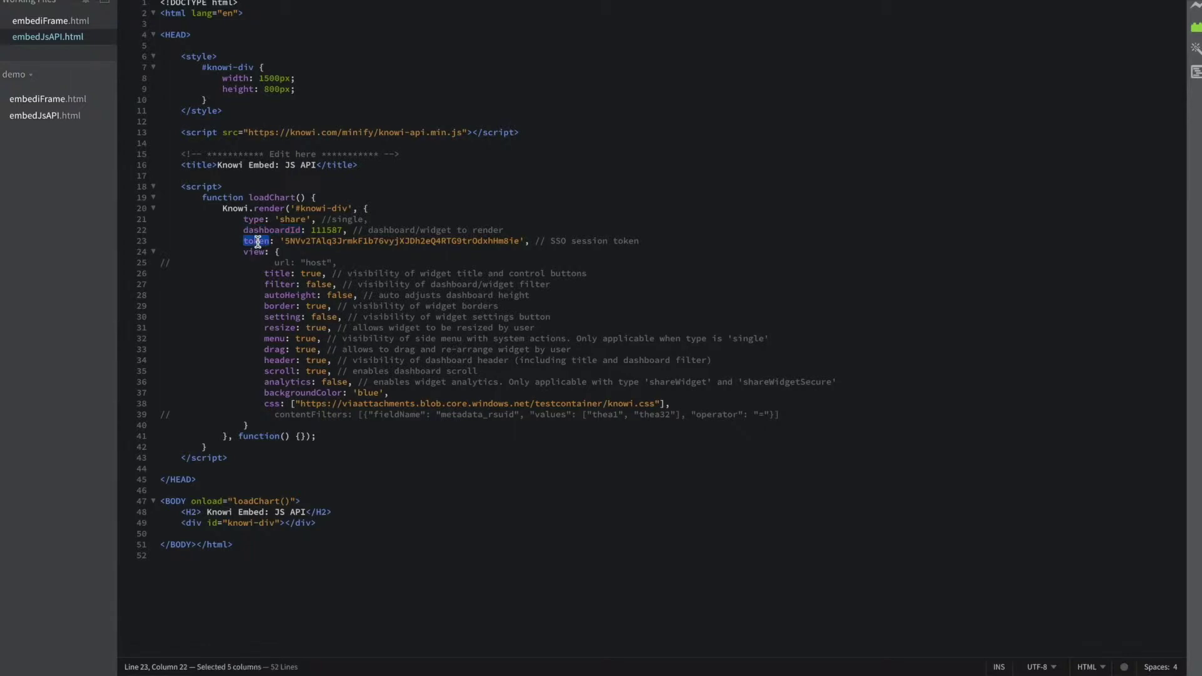
double_click(292, 221)
type("single")
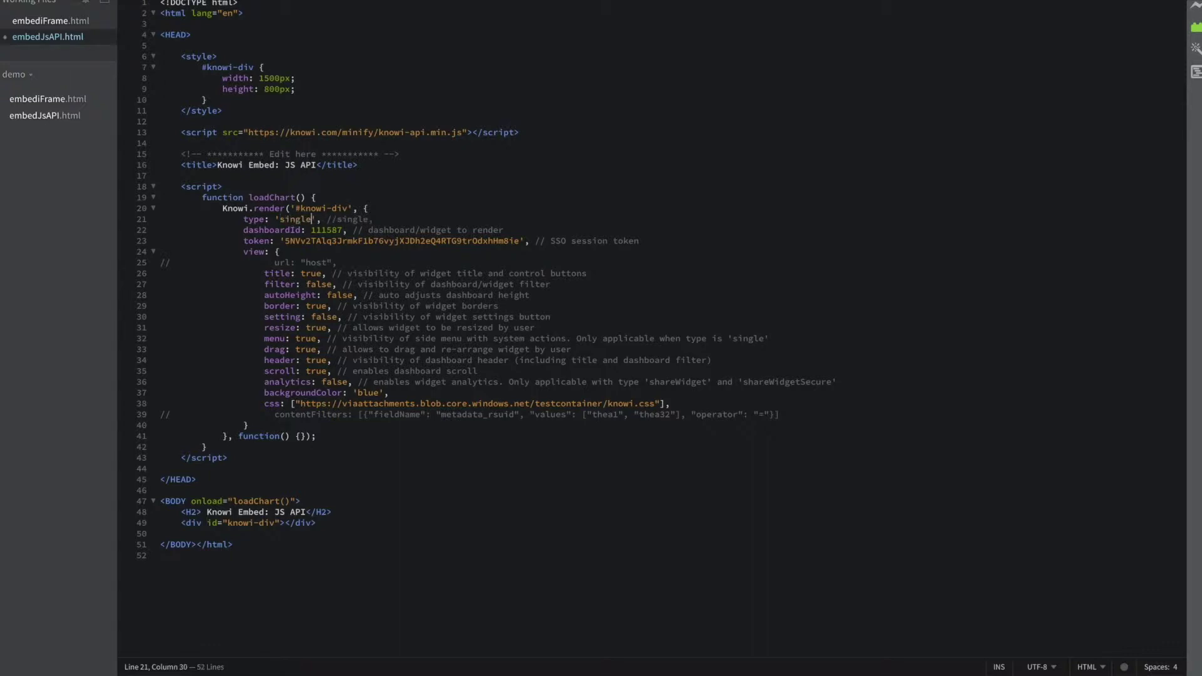
left_click(412, 209)
double_click(297, 222)
left_click(325, 232)
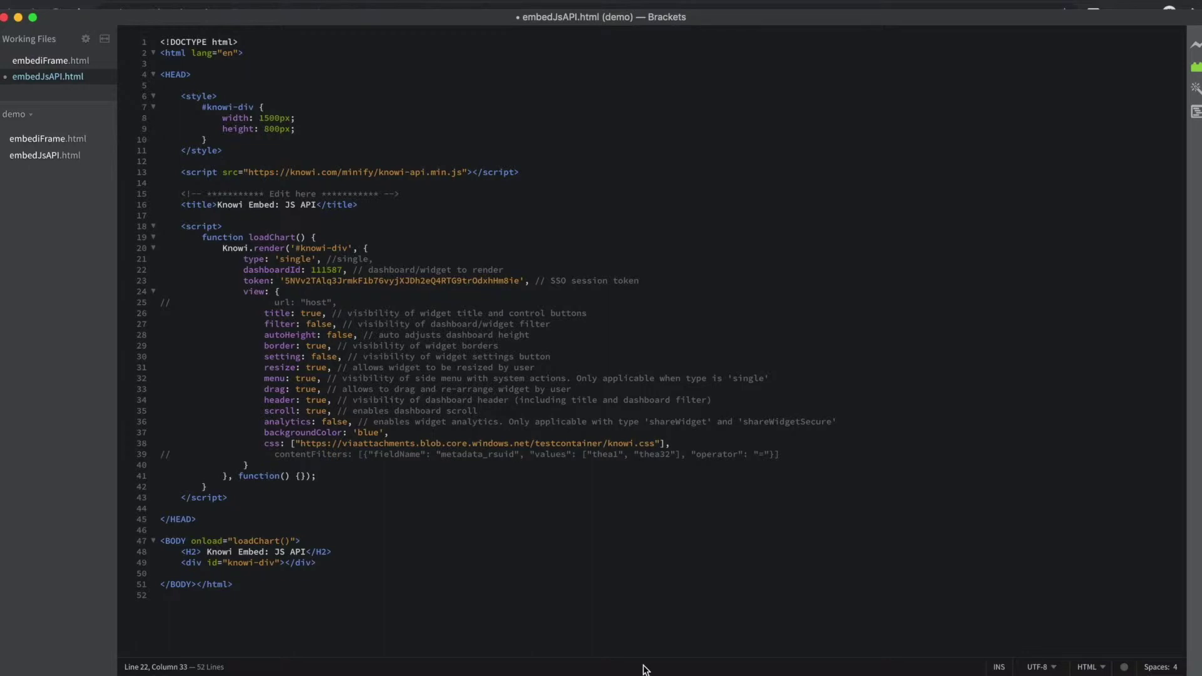
Confirm the dashboard ID 111587 in the browser's Knowi URL, then return to Brackets.
key("super+Tab")
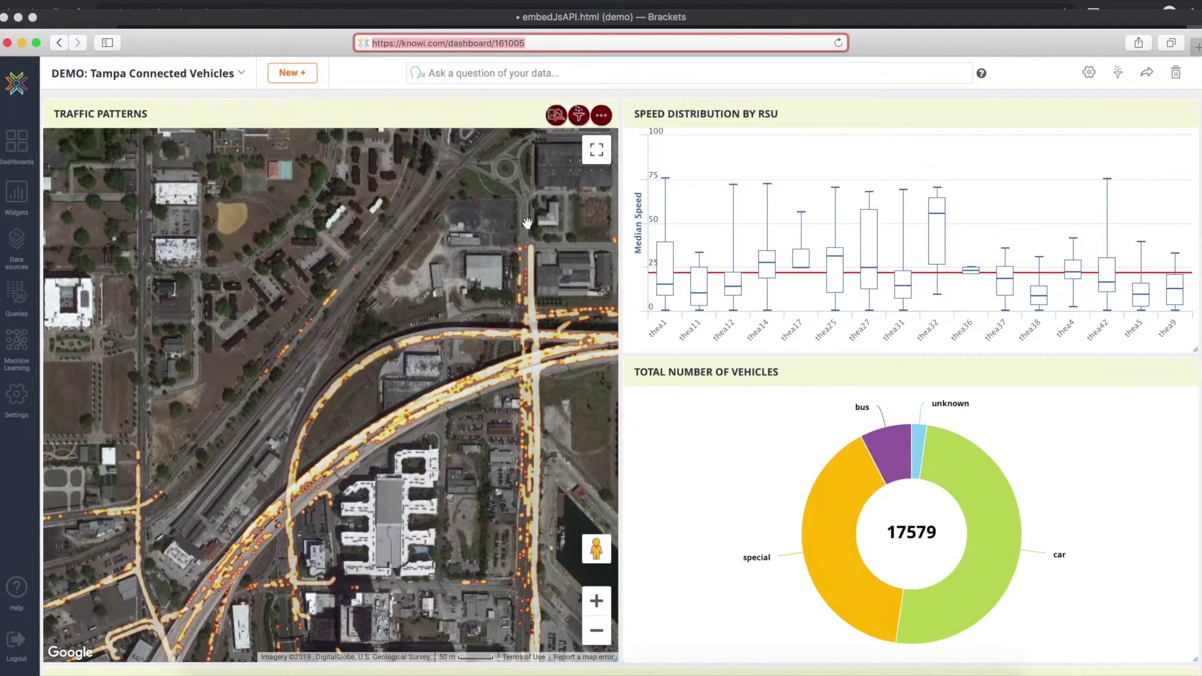
double_click(510, 43)
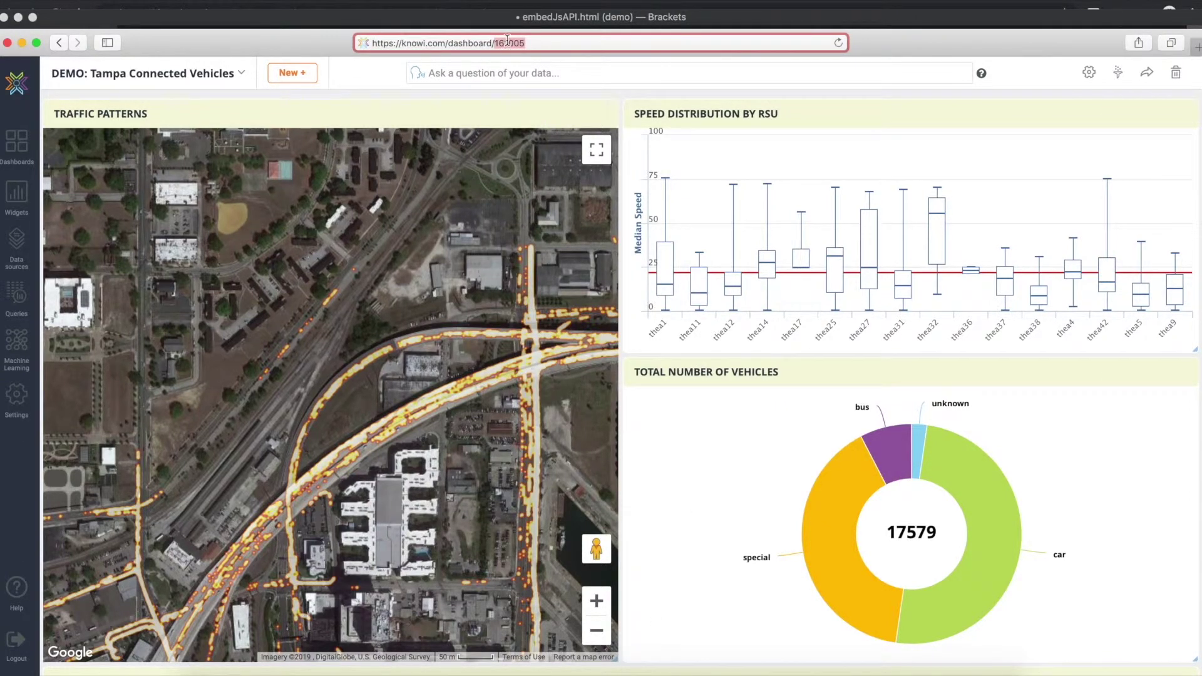
key("super+Tab")
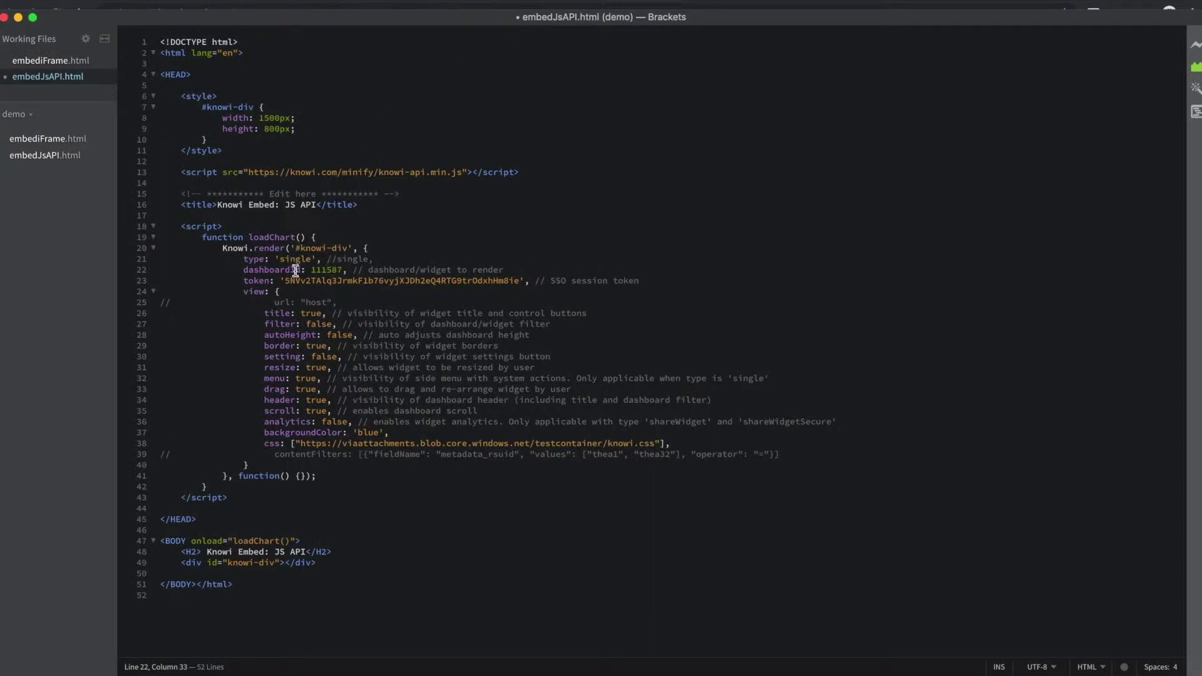
Highlight the dashboardId setting and the SSO session token value in the embed code.
double_click(296, 270)
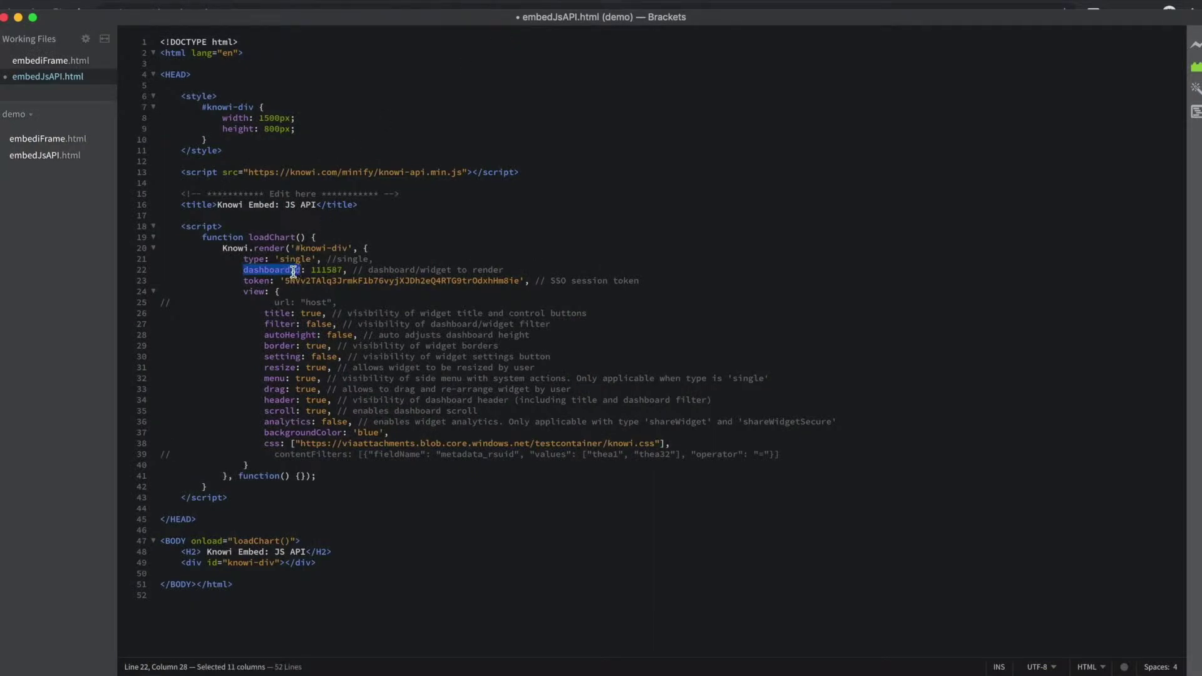
double_click(328, 279)
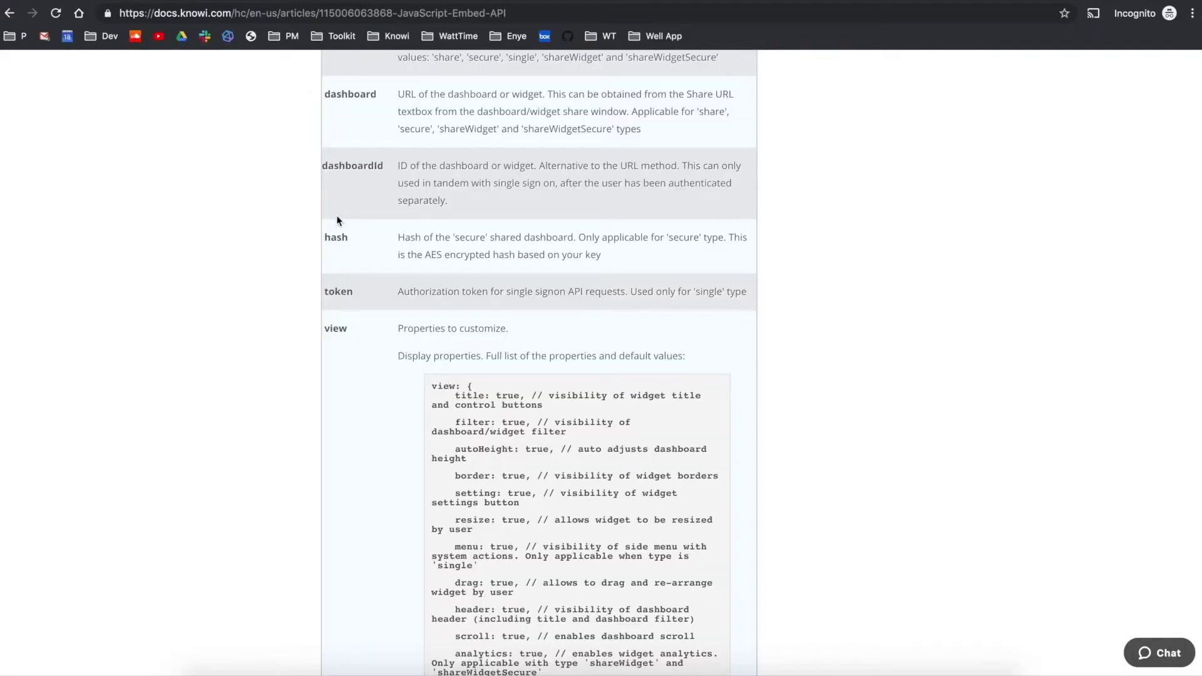
Reopen the Single Sign-On API article from the Help Center sidebar, then return to Brackets.
scroll(337, 220, "up", 20)
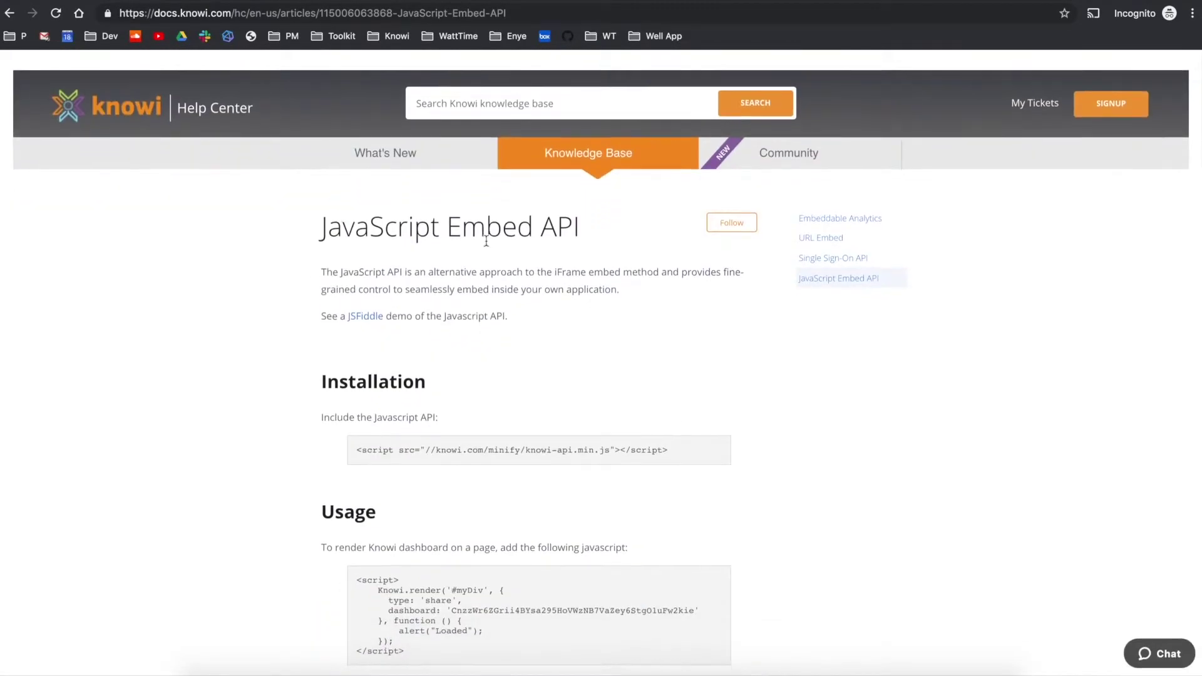
left_click(817, 258)
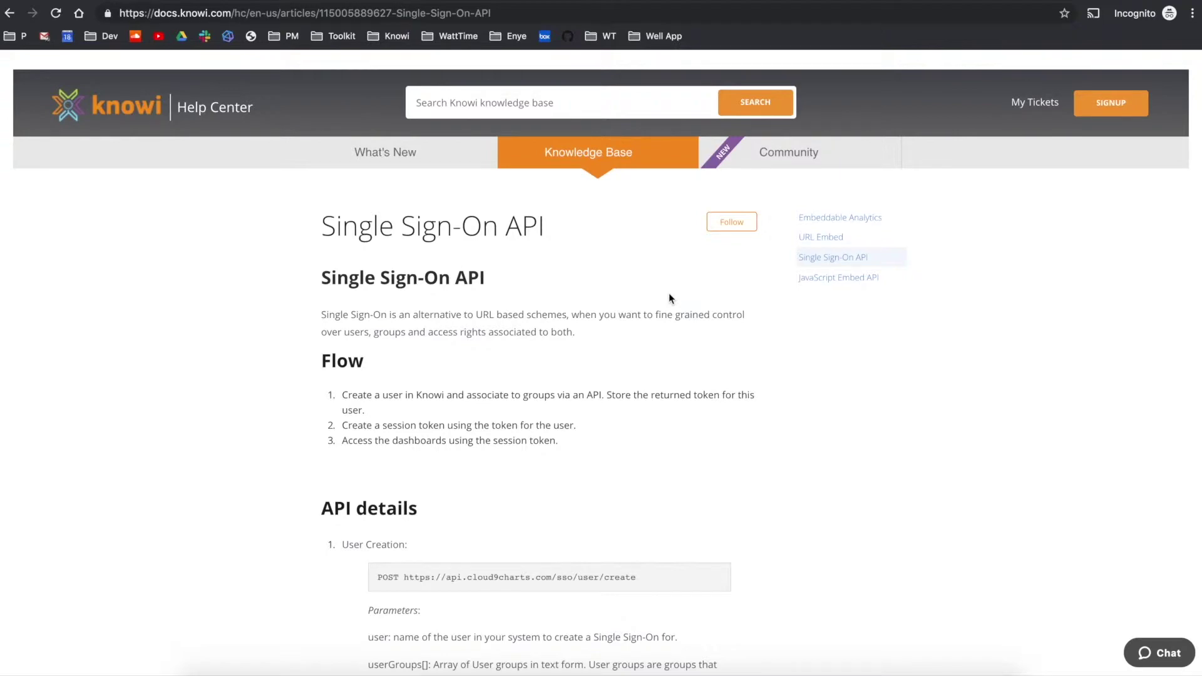
key("super+Tab")
key("super+Tab")
key("super+Tab")
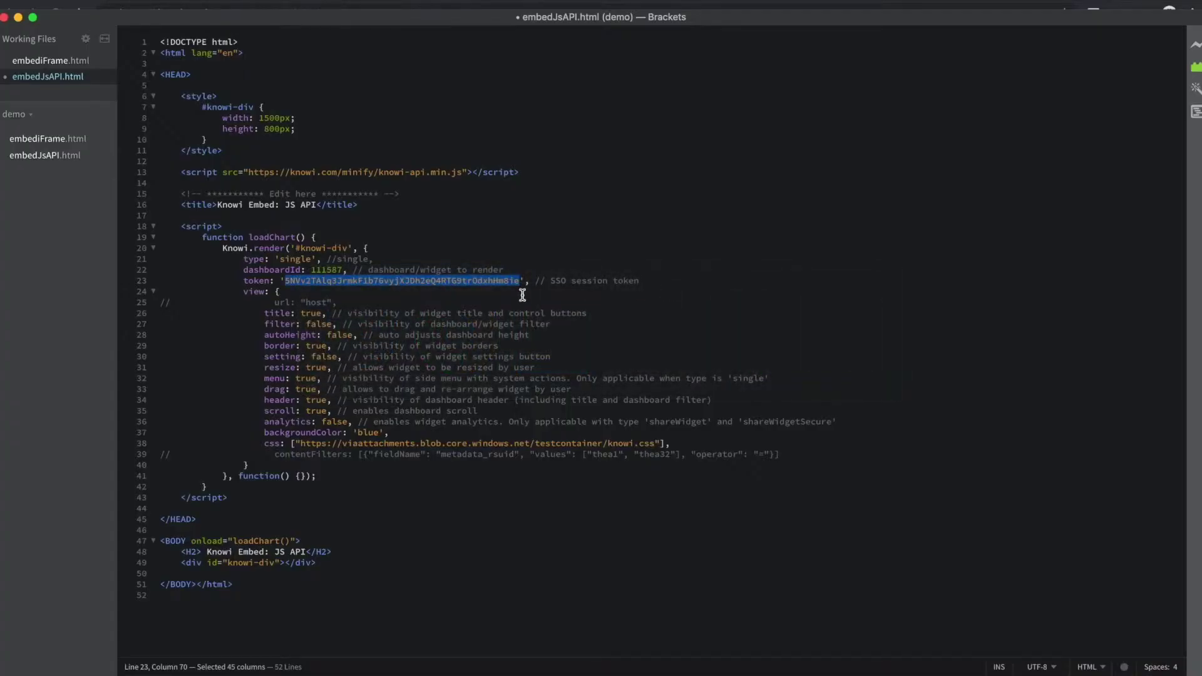
Review the view display options block and the commented-out contentFilters line in embedJsAPI.html.
left_click(522, 294)
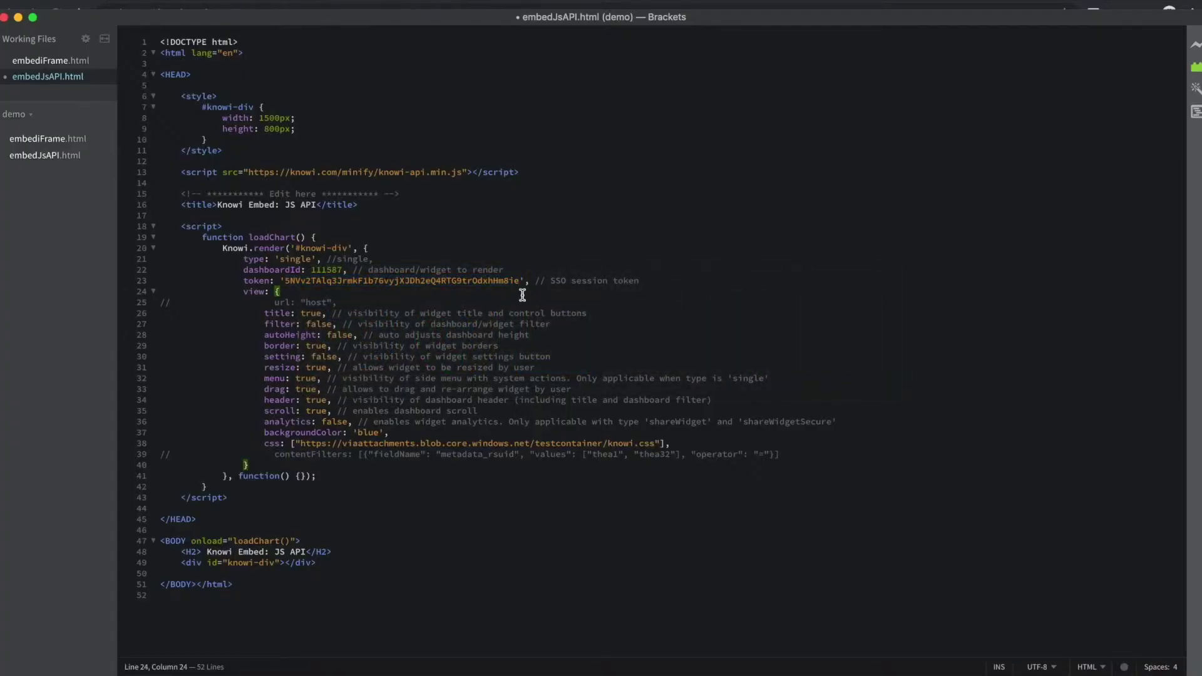
key("Down")
key("Down")
key("shift+Down")
key("shift+Down")
key("shift+Down")
key("shift+Down")
key("shift+Down")
key("shift+Down")
key("shift+Down")
key("shift+Down")
key("shift+Down")
key("shift+Down")
key("shift+Down")
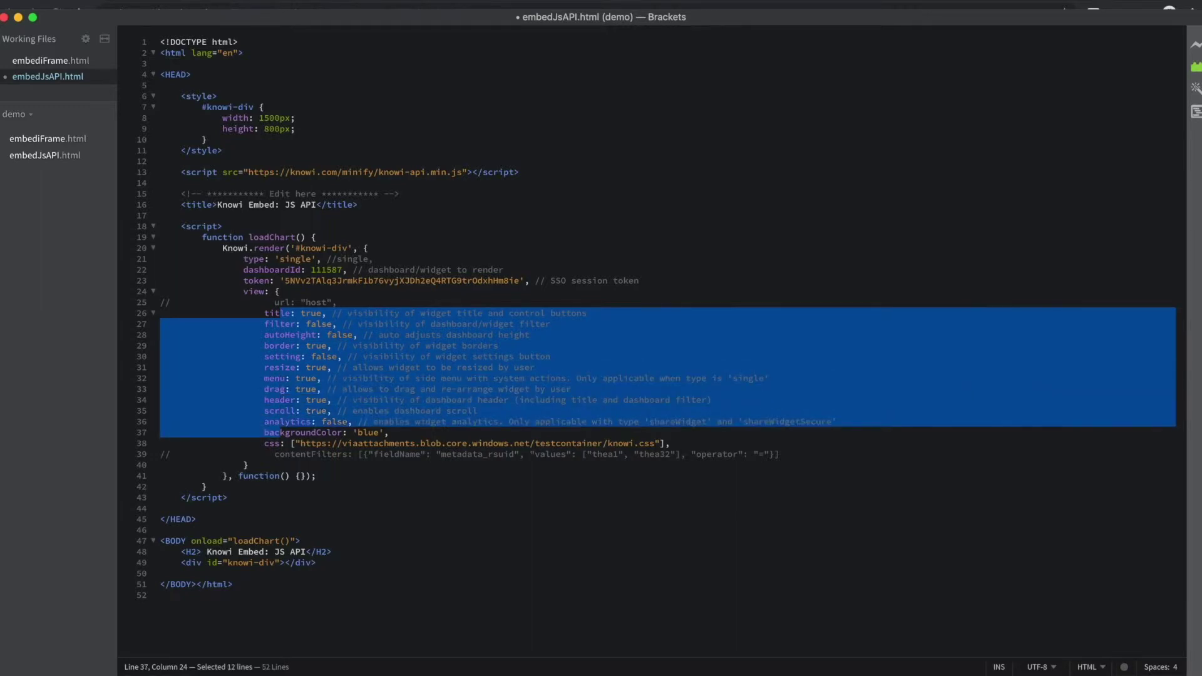
left_click(512, 313)
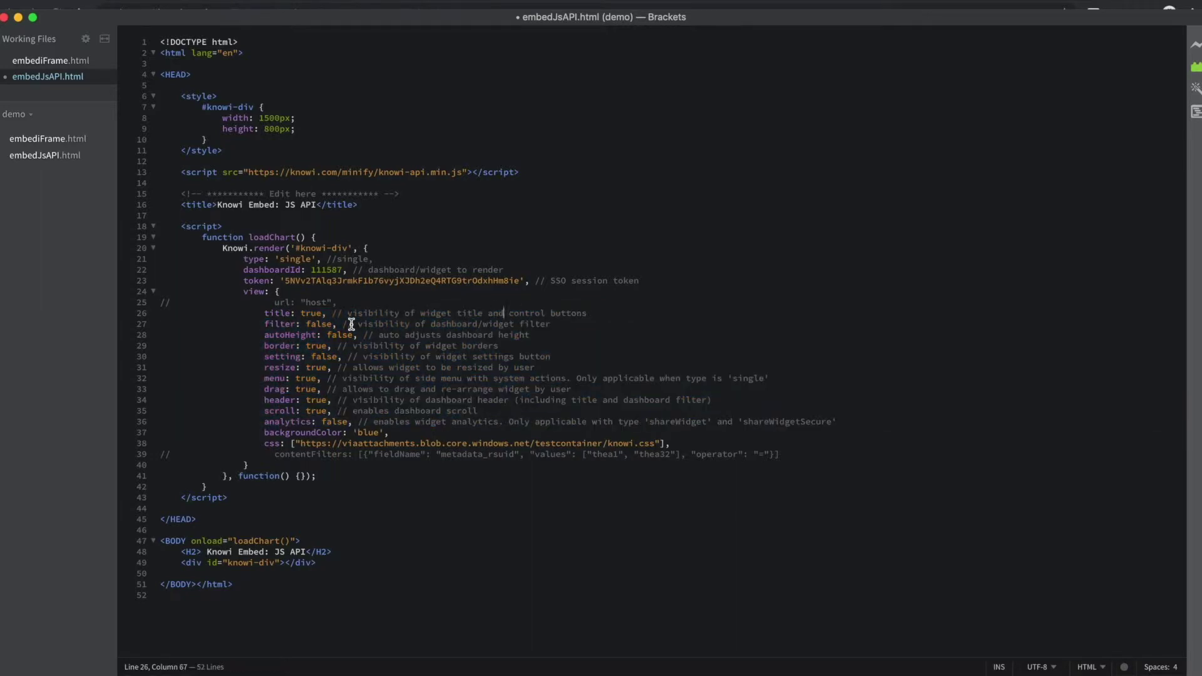
double_click(271, 453)
double_click(271, 453)
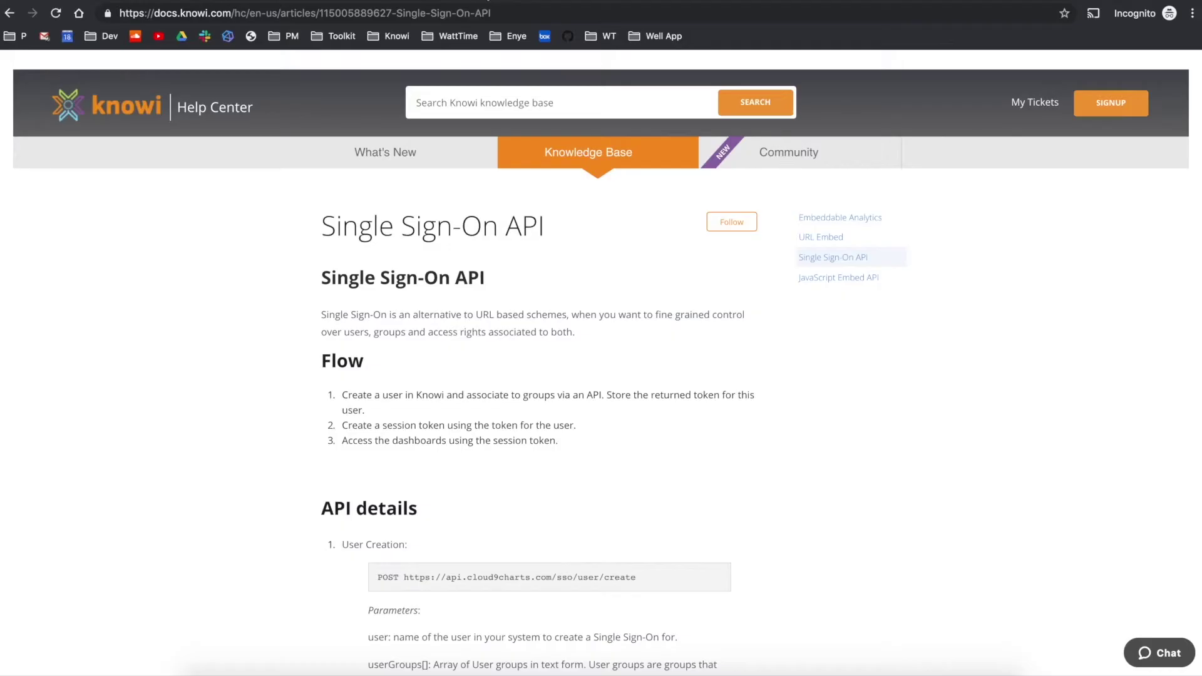
Scroll to the API details and highlight the contentFilter parameter description for SSO user creation.
scroll(370, 344, "down", 5)
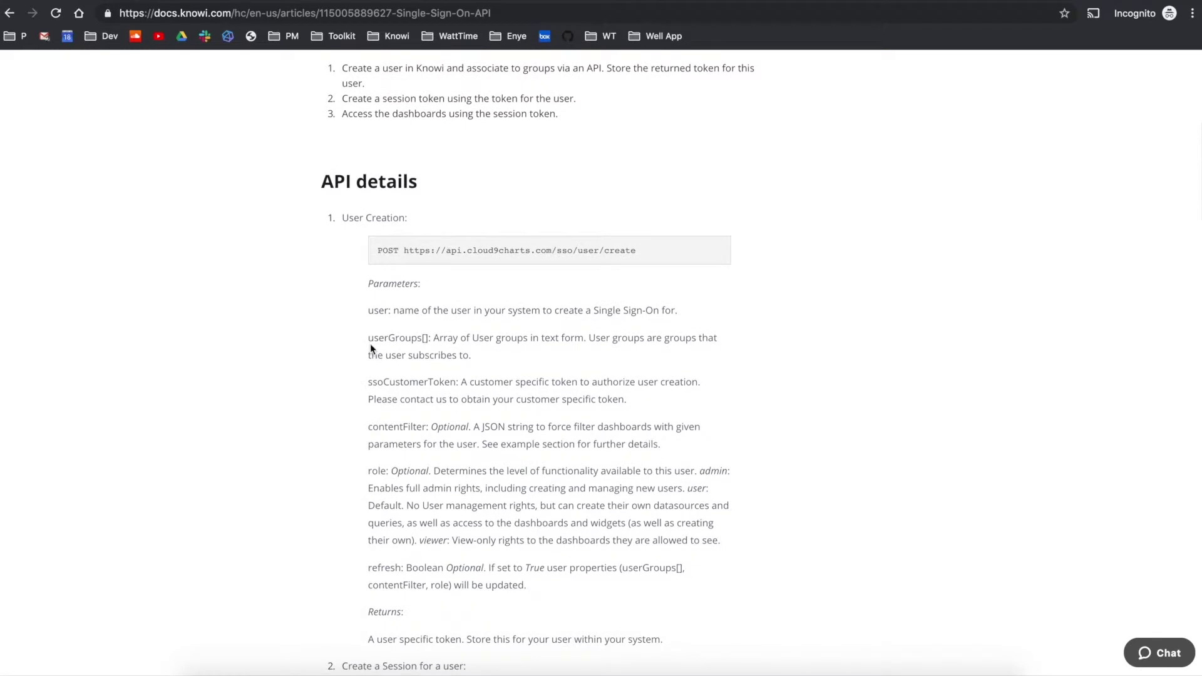
scroll(370, 346, "down", 1)
scroll(370, 345, "down", 1)
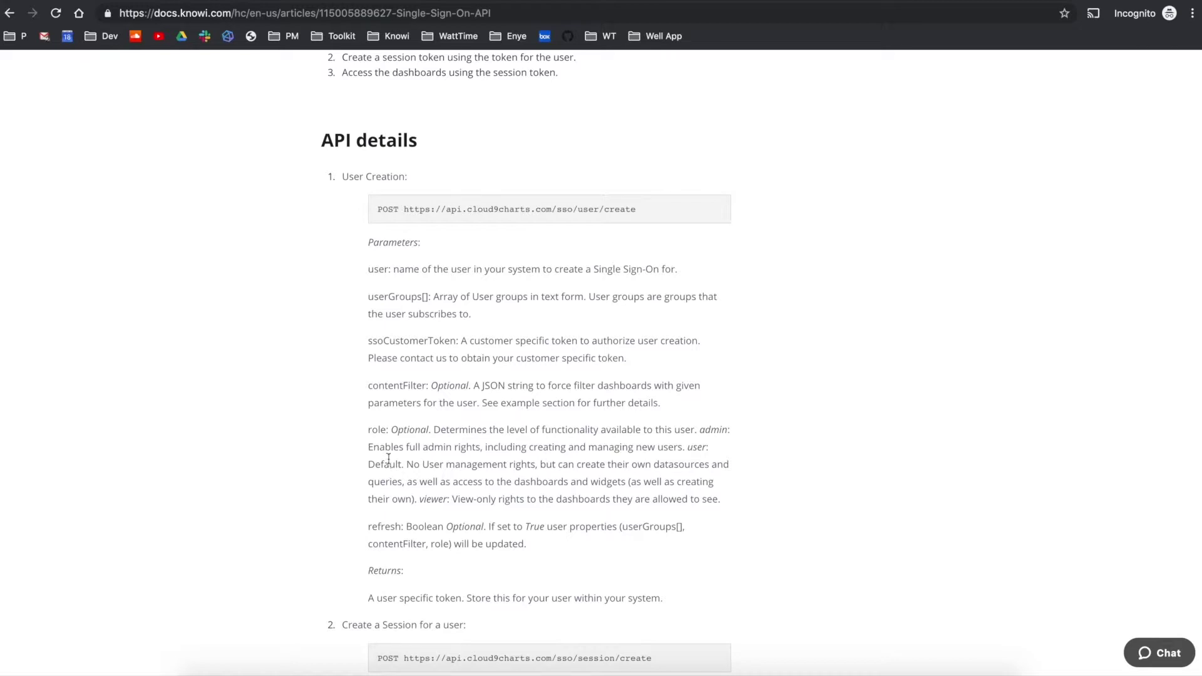
left_click_drag(368, 388, 648, 419)
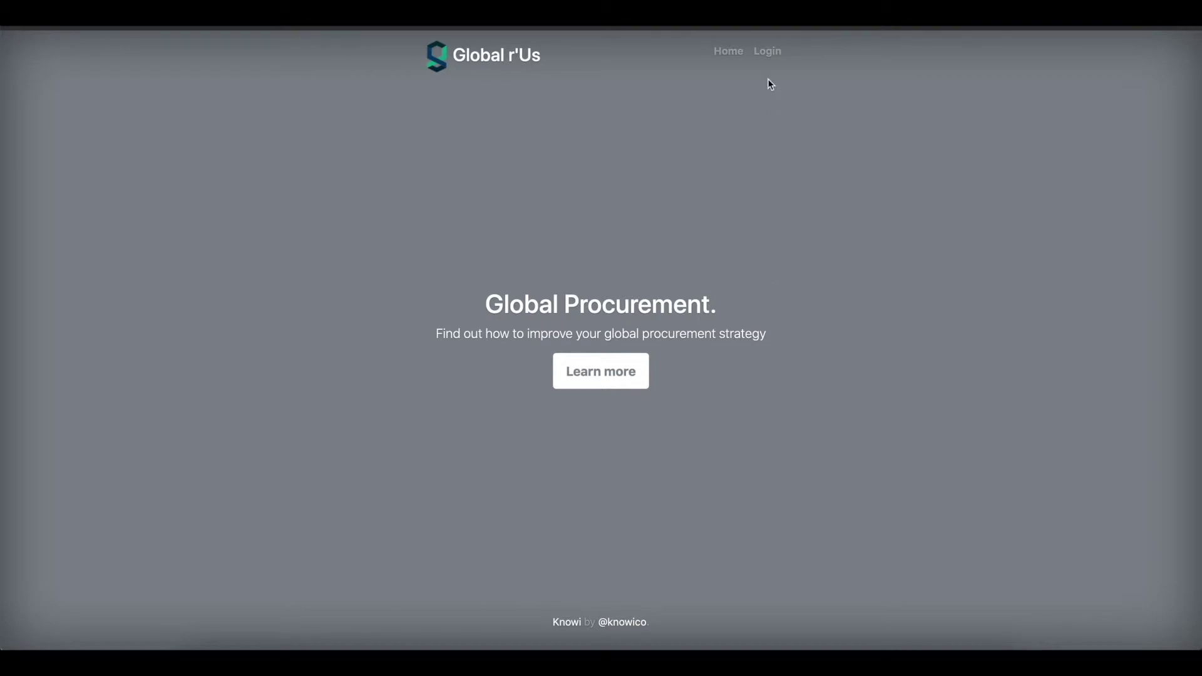
Open the Global r'Us login page and enter the user's e-mail address and password.
left_click(770, 56)
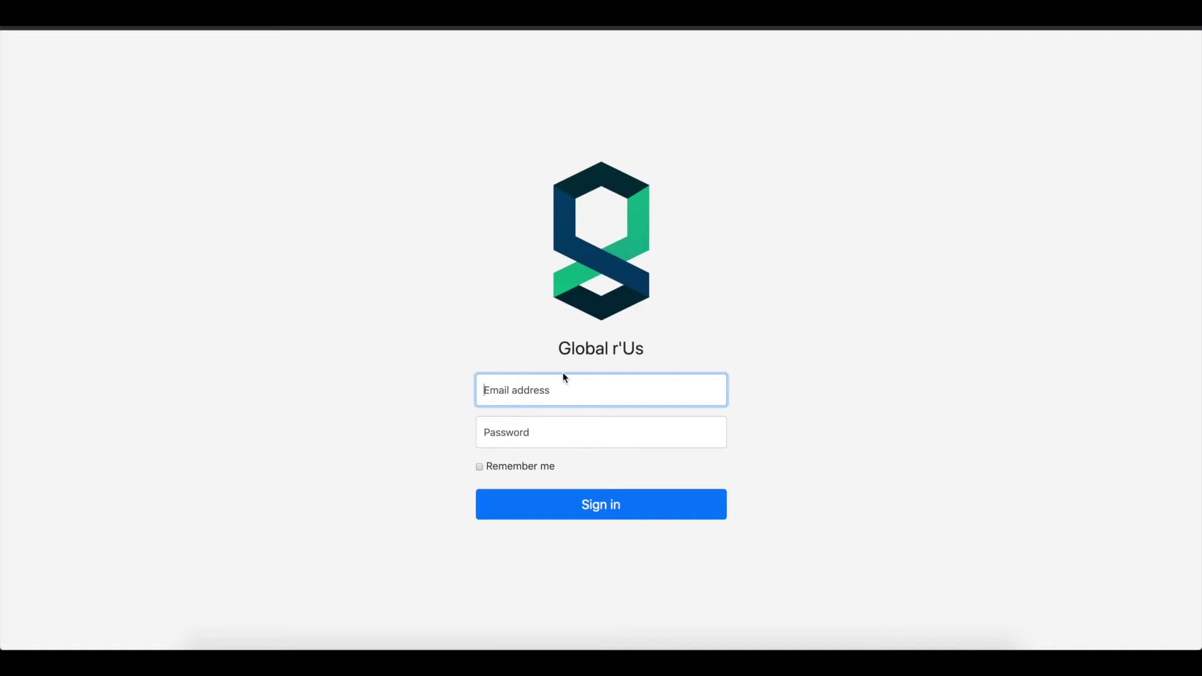
key("Tab")
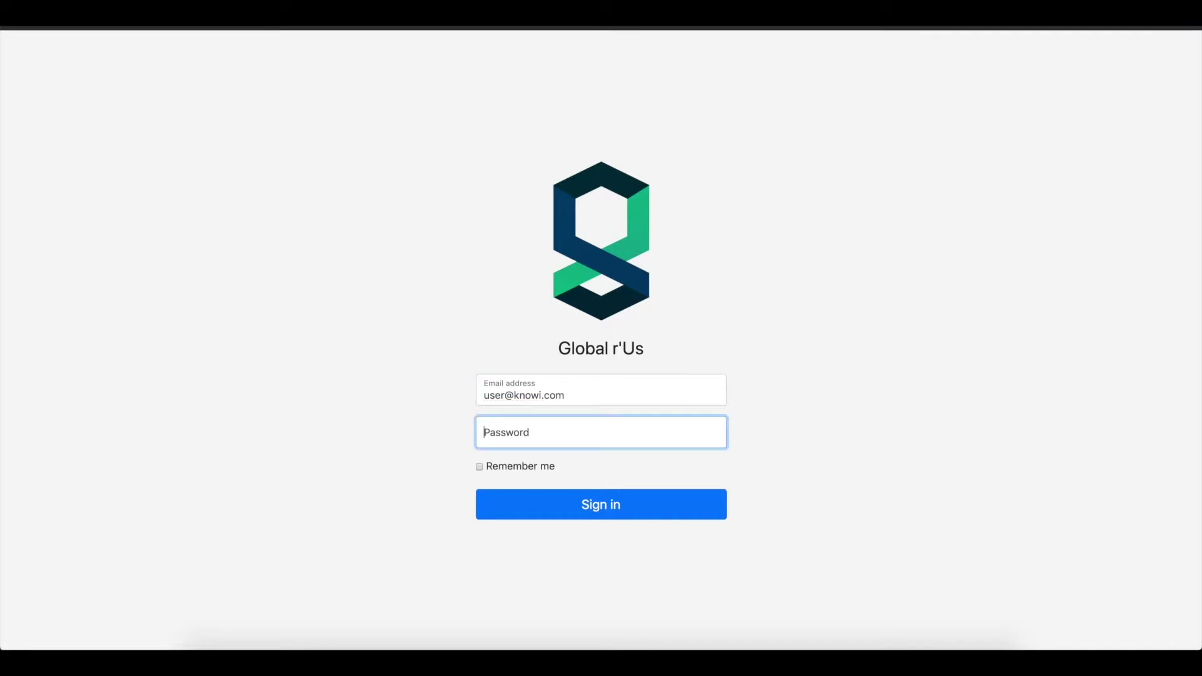
type("******")
Sign in and scroll through the Performance dashboard totals: 147 customers, 199 clicks, $3,342.52 sales.
left_click(561, 504)
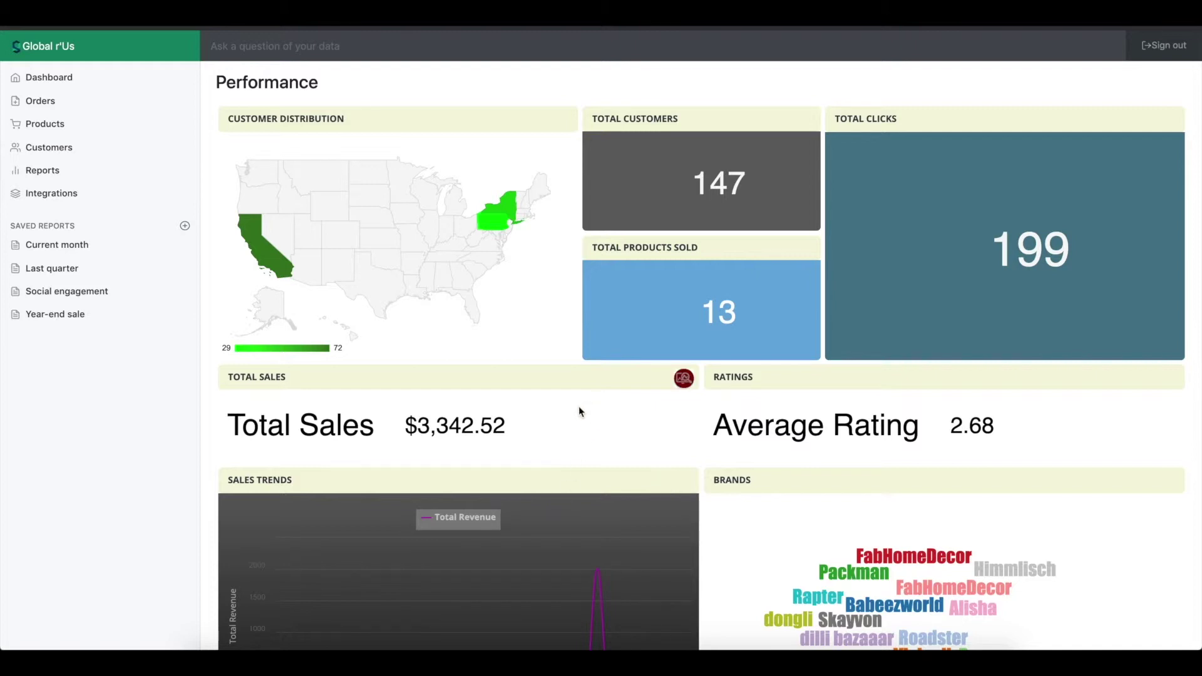
scroll(580, 410, "down", 1)
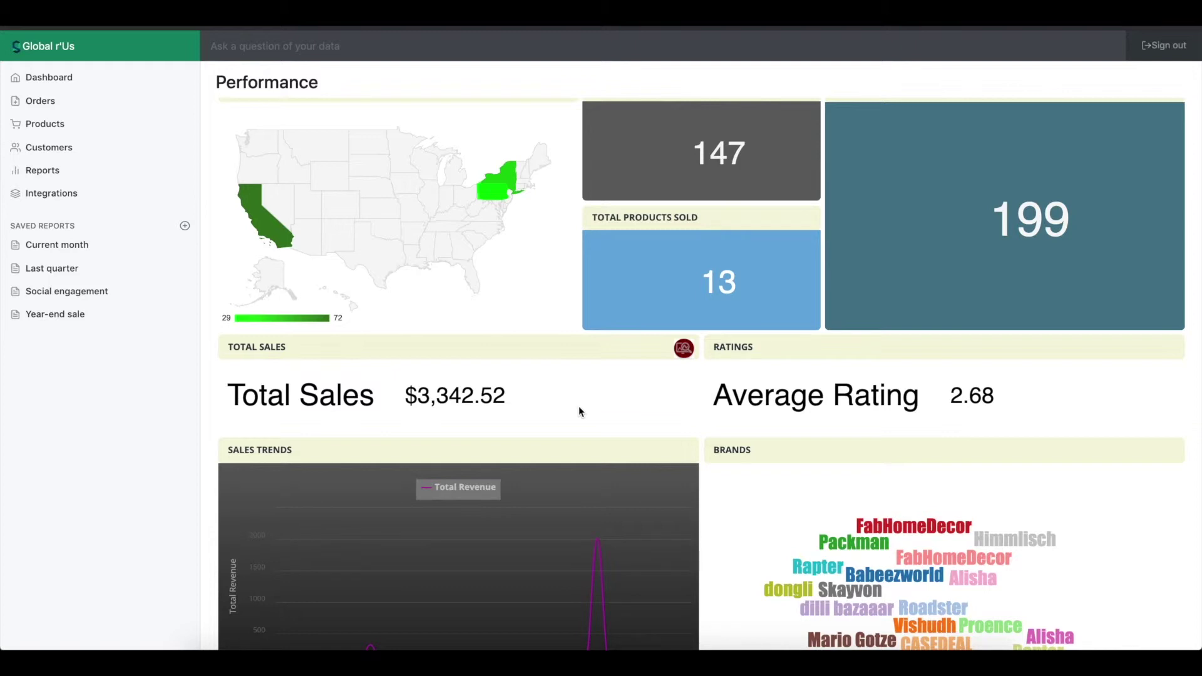
scroll(578, 411, "up", 1)
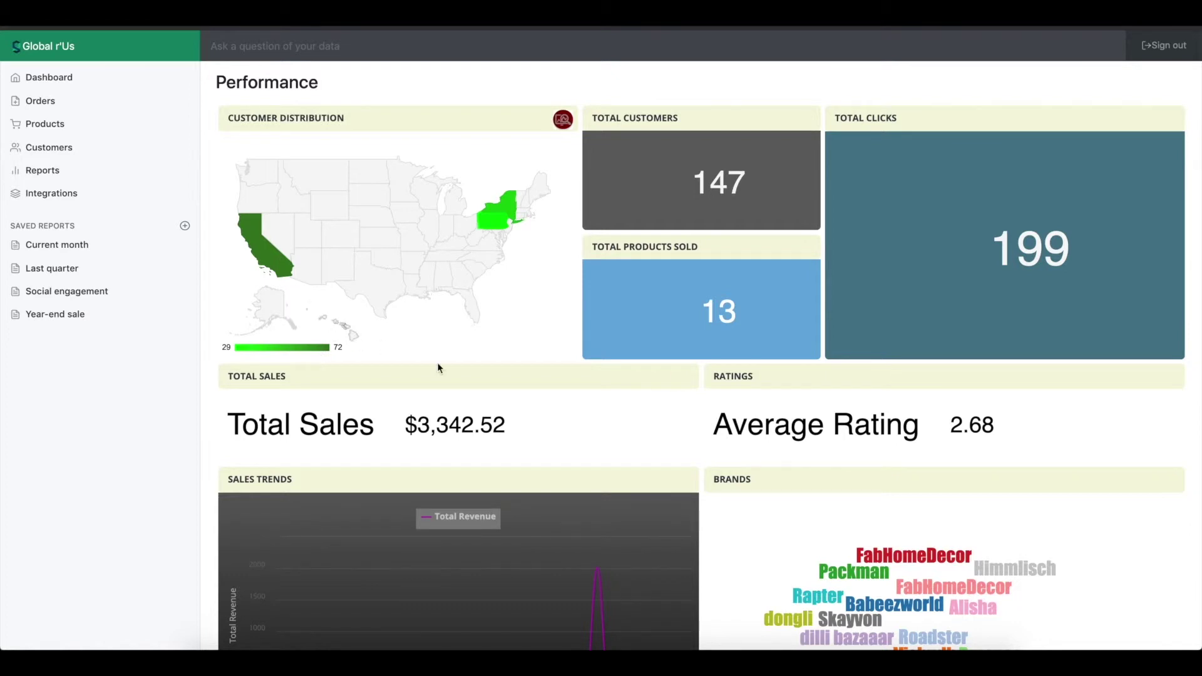
scroll(437, 368, "down", 1)
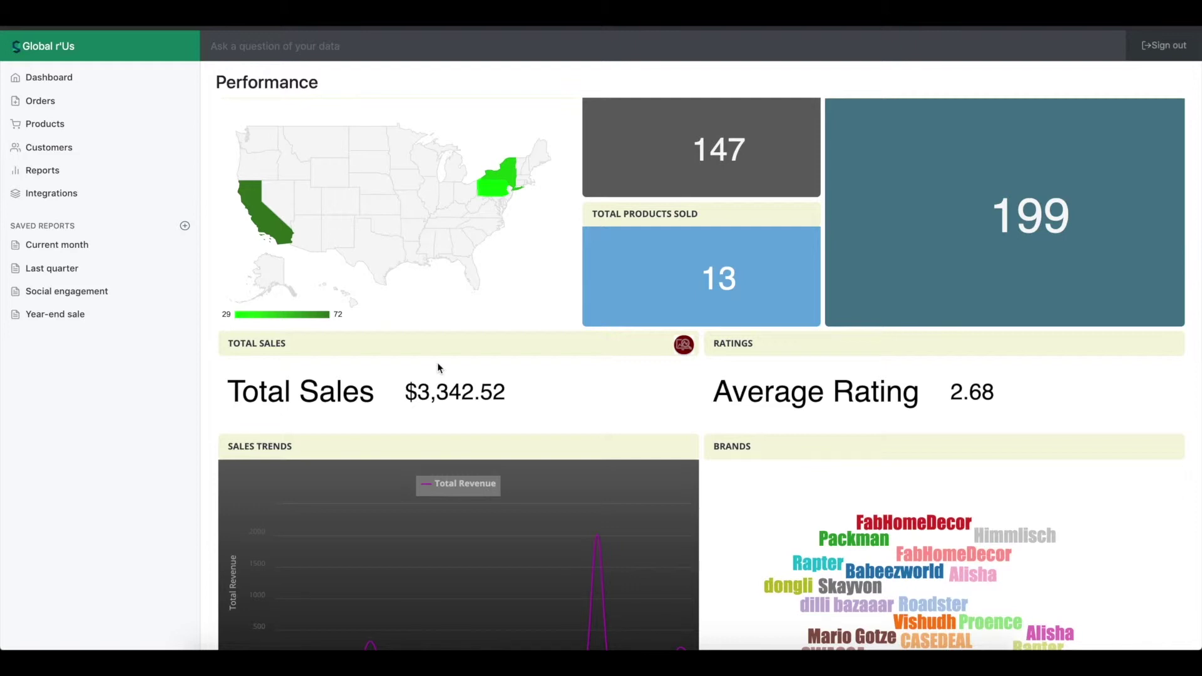
scroll(438, 367, "down", 1)
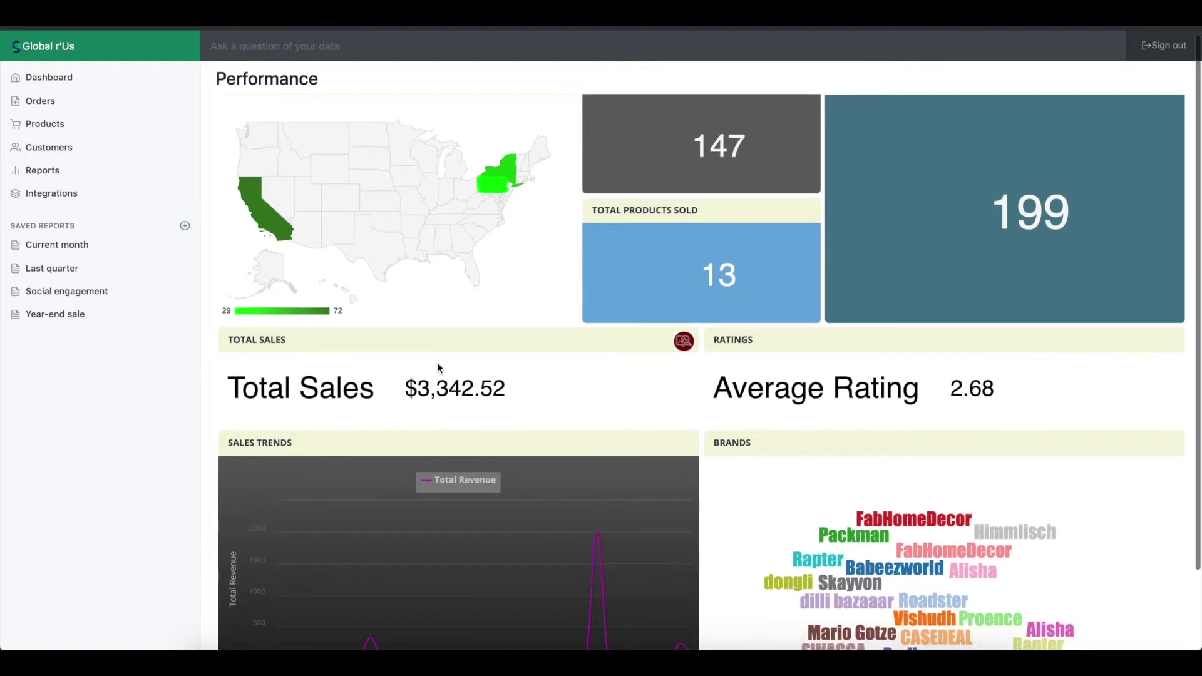
scroll(483, 368, "down", 1)
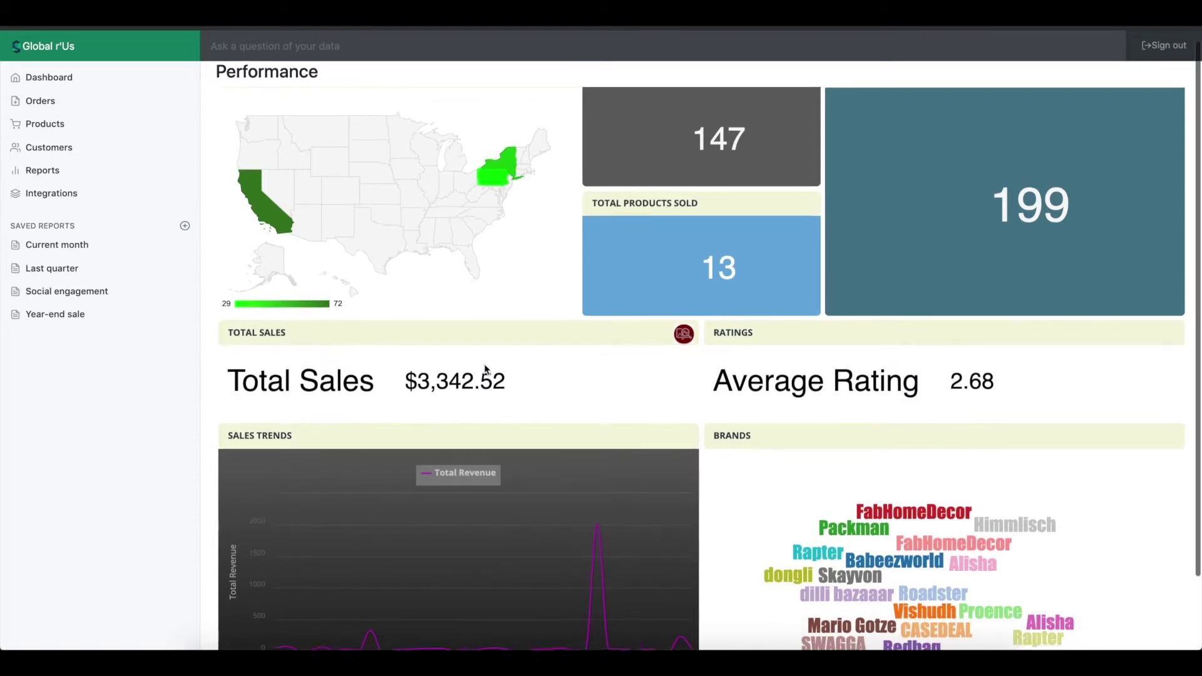
Inspect the customer map, the early-April Sales Trends revenue chart and the Brands word cloud.
mouse_move(261, 205)
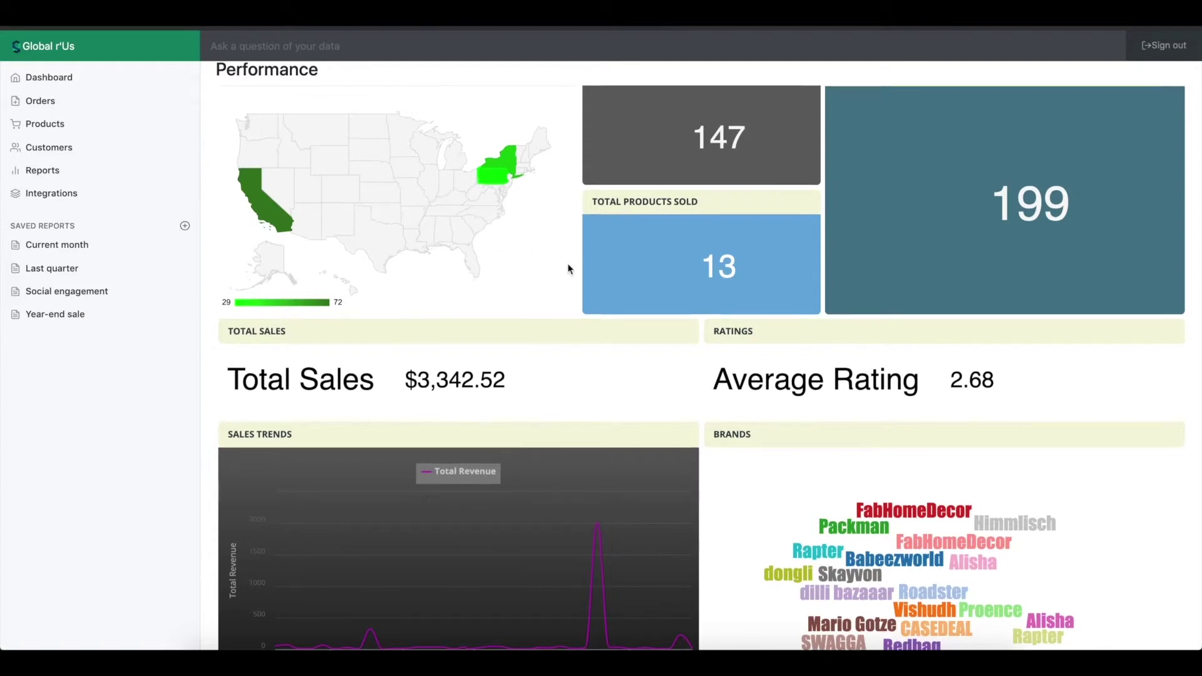
scroll(568, 263, "up", 1)
scroll(809, 424, "down", 1)
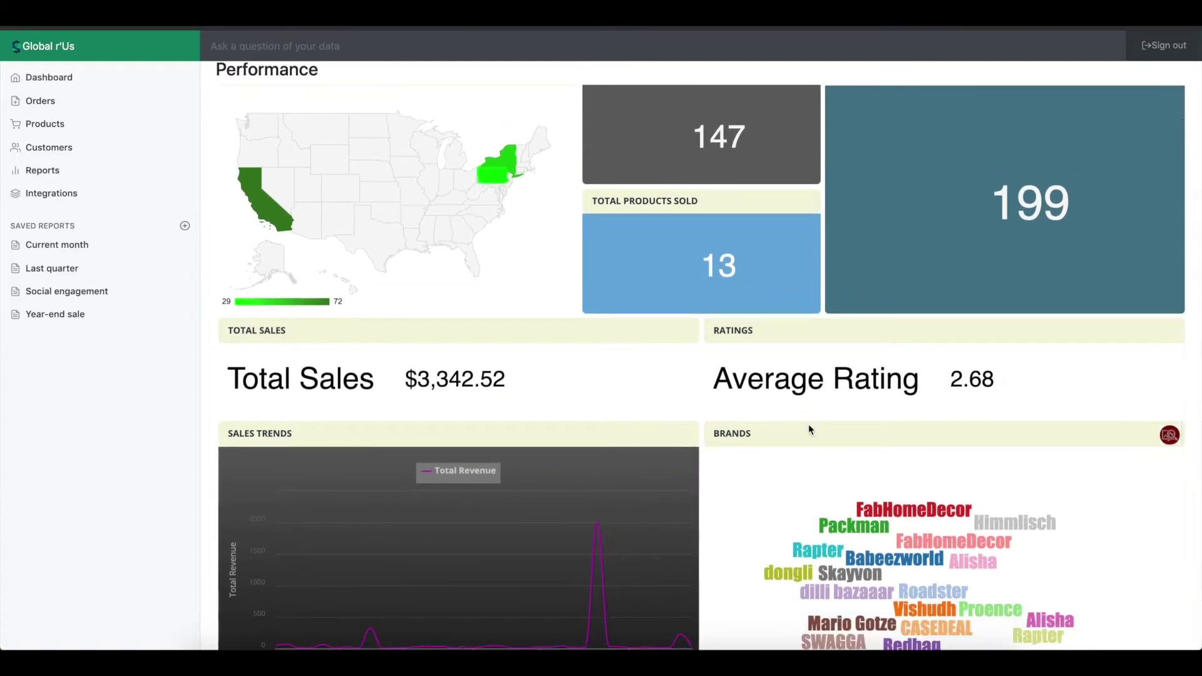
scroll(809, 424, "down", 3)
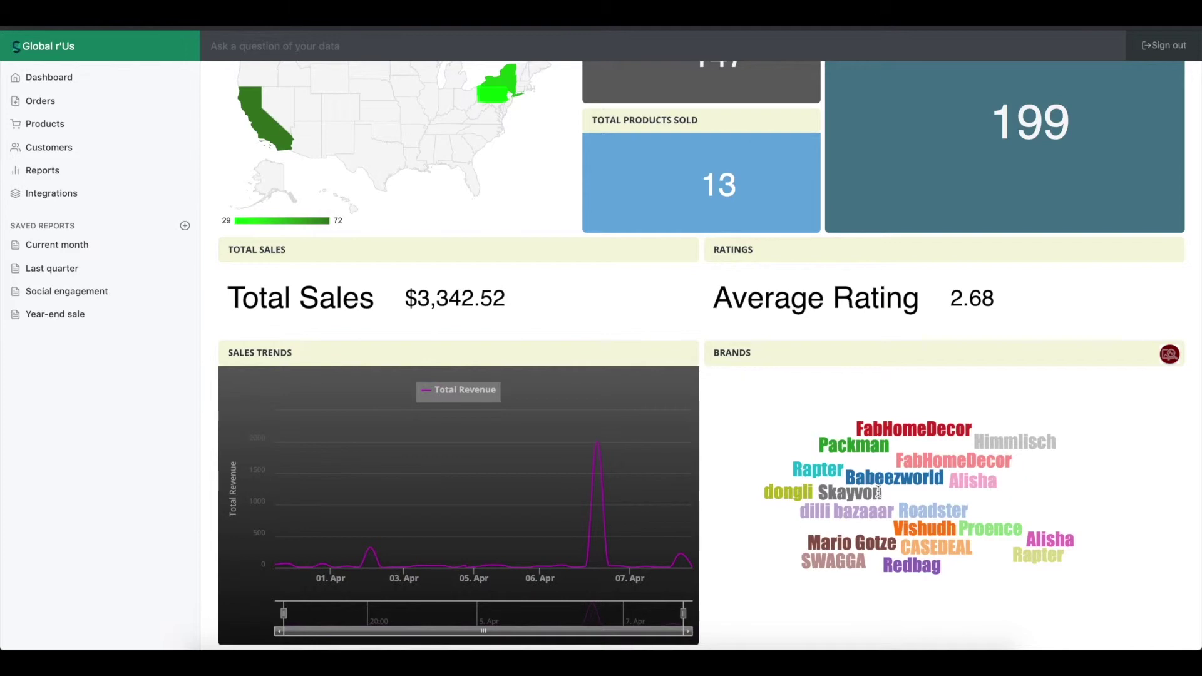
mouse_move(496, 535)
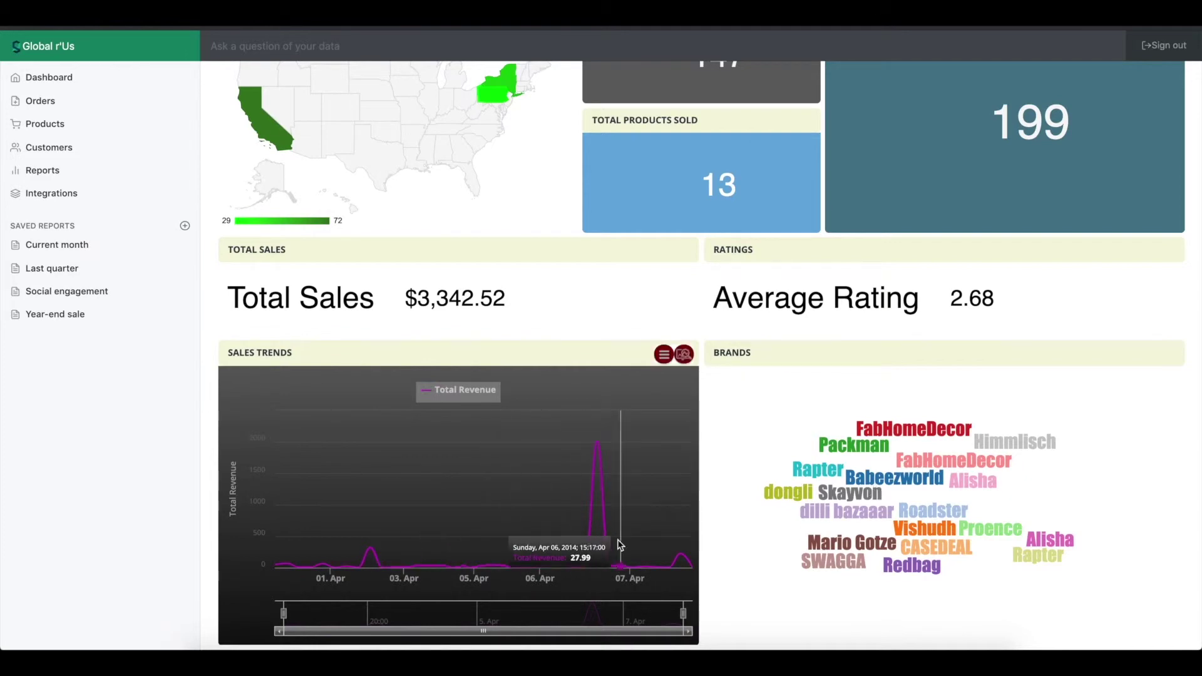
scroll(777, 423, "up", 1)
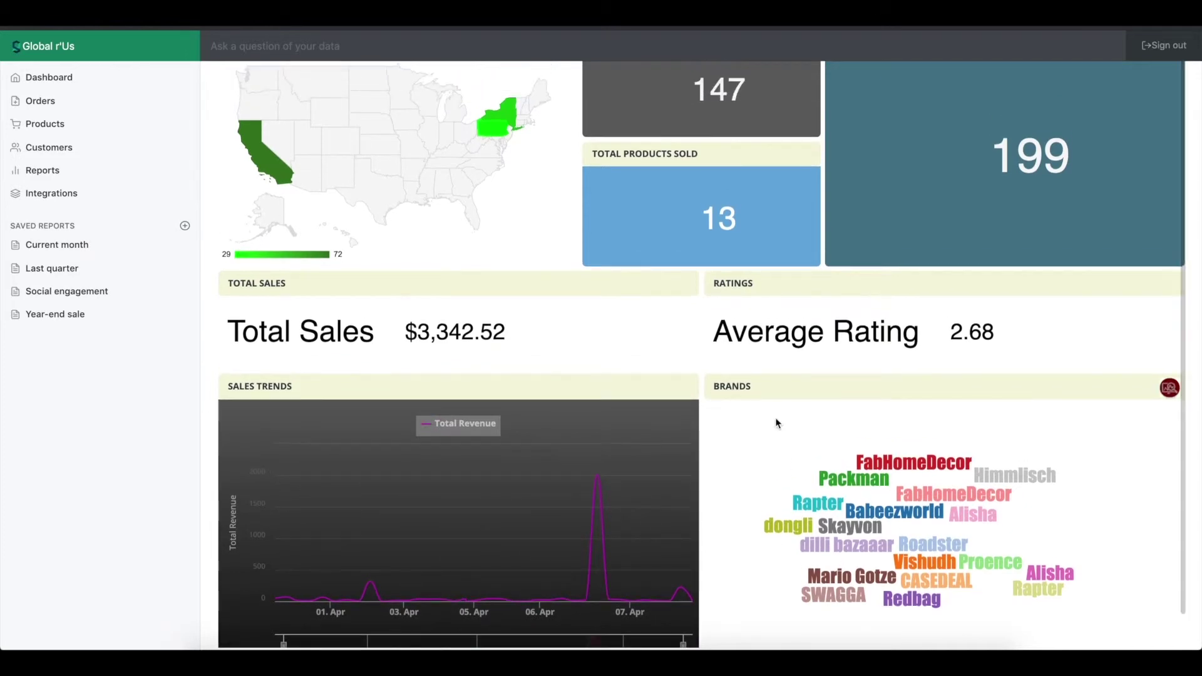
scroll(776, 423, "up", 3)
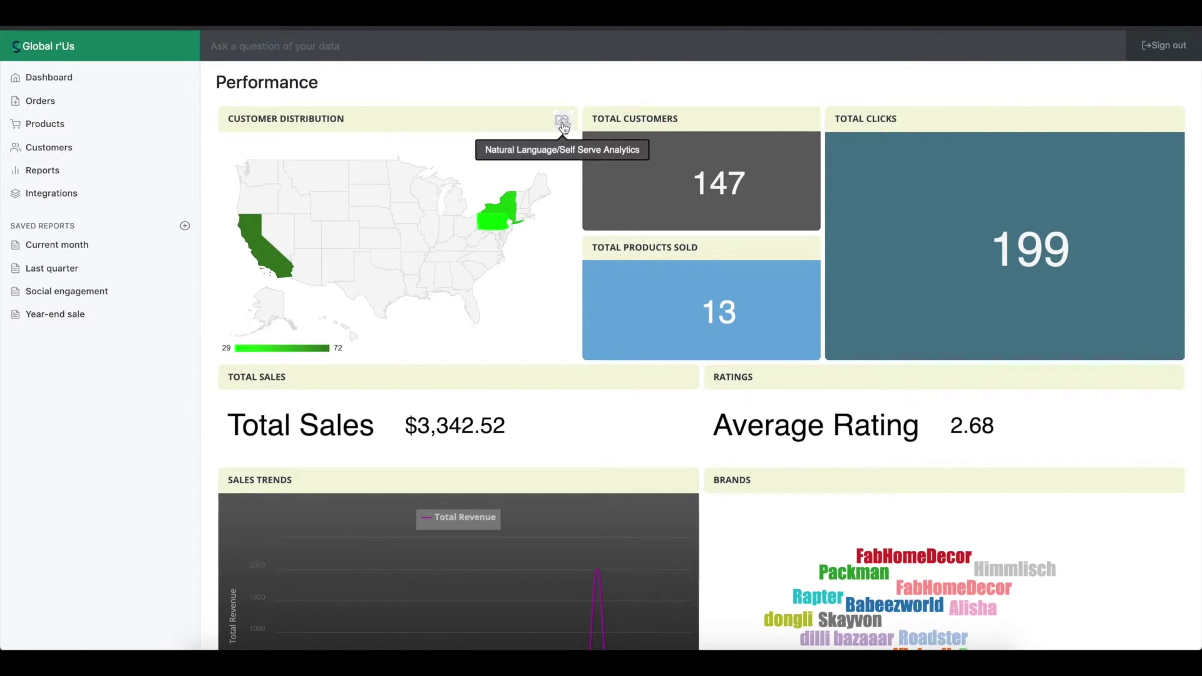
Reset the Customer Distribution self-serve view from state totals to raw customer records, scrolling the table.
left_click(563, 125)
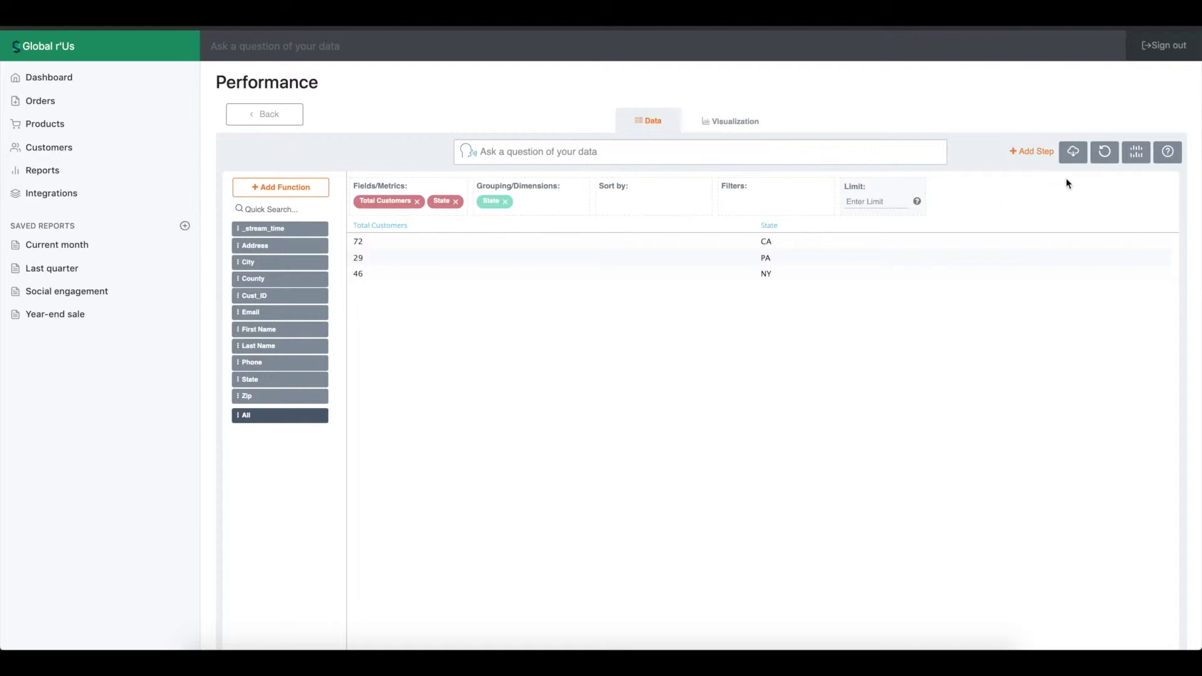
left_click(1105, 152)
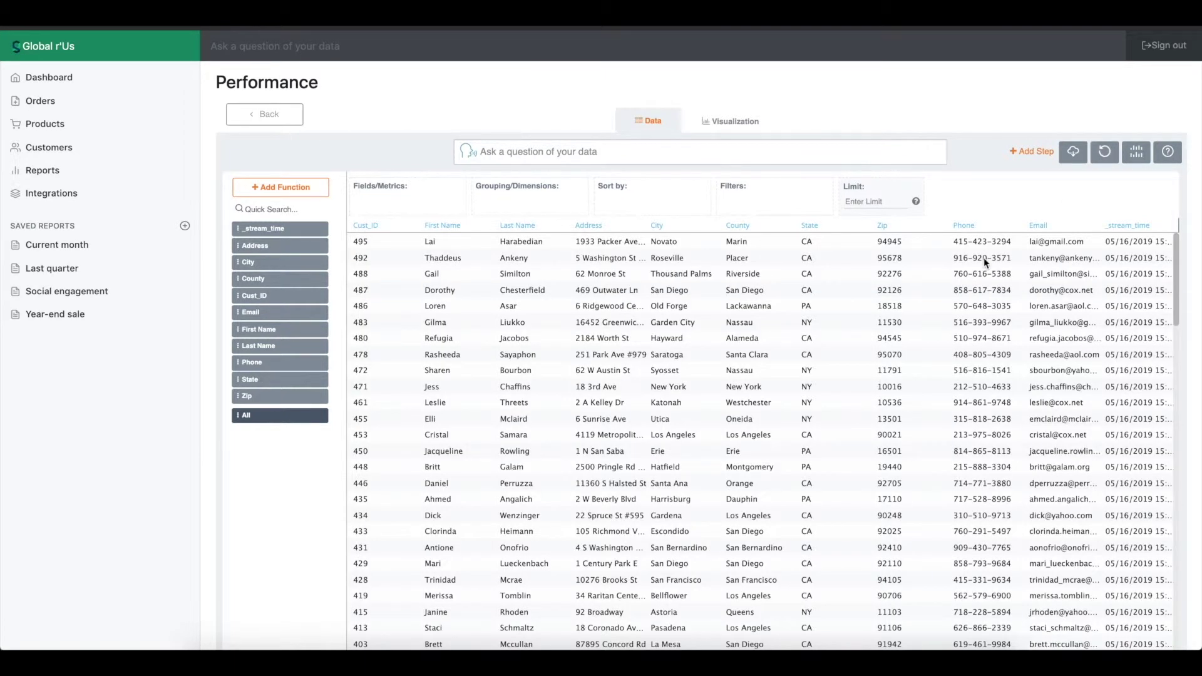
left_click(1177, 259)
left_click_drag(1177, 259, 1172, 336)
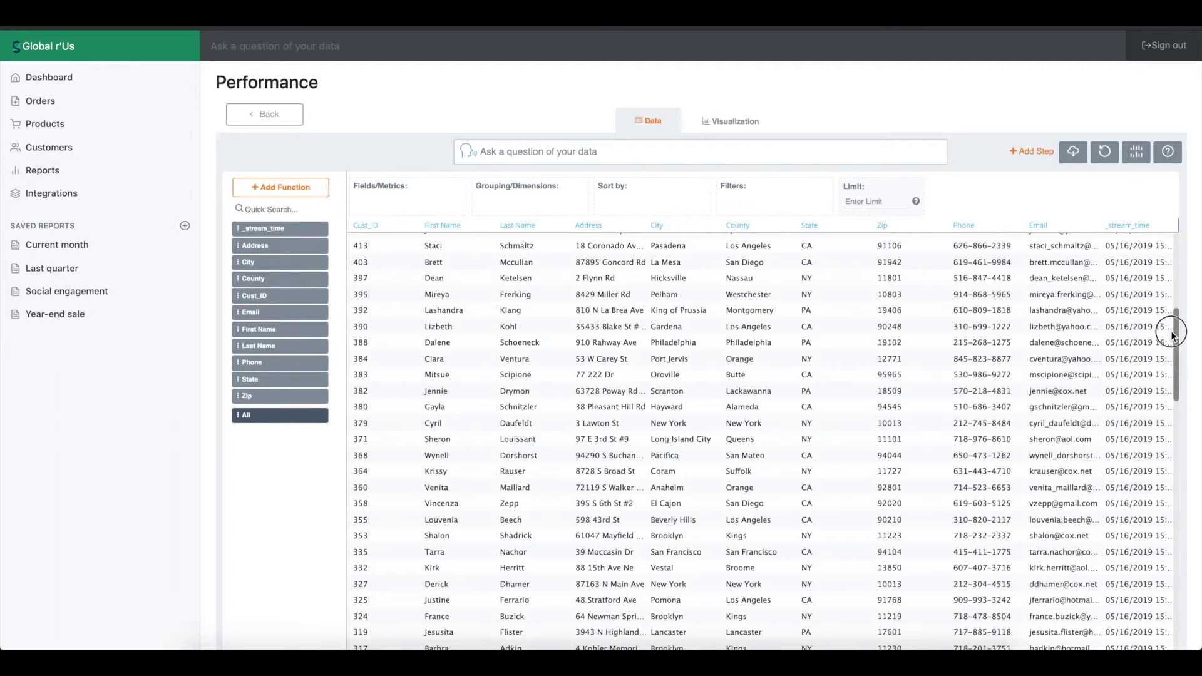
Ask for 'unique state' to list CA, PA and NY, then clear the question.
type("unique state")
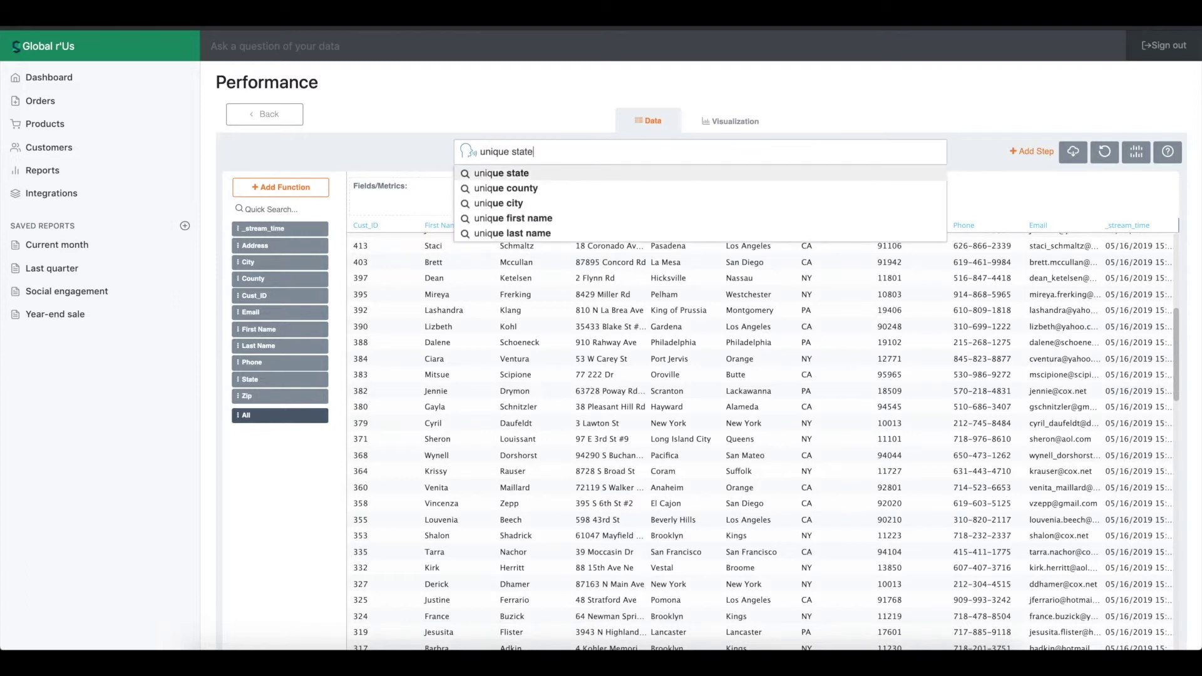
left_click(630, 175)
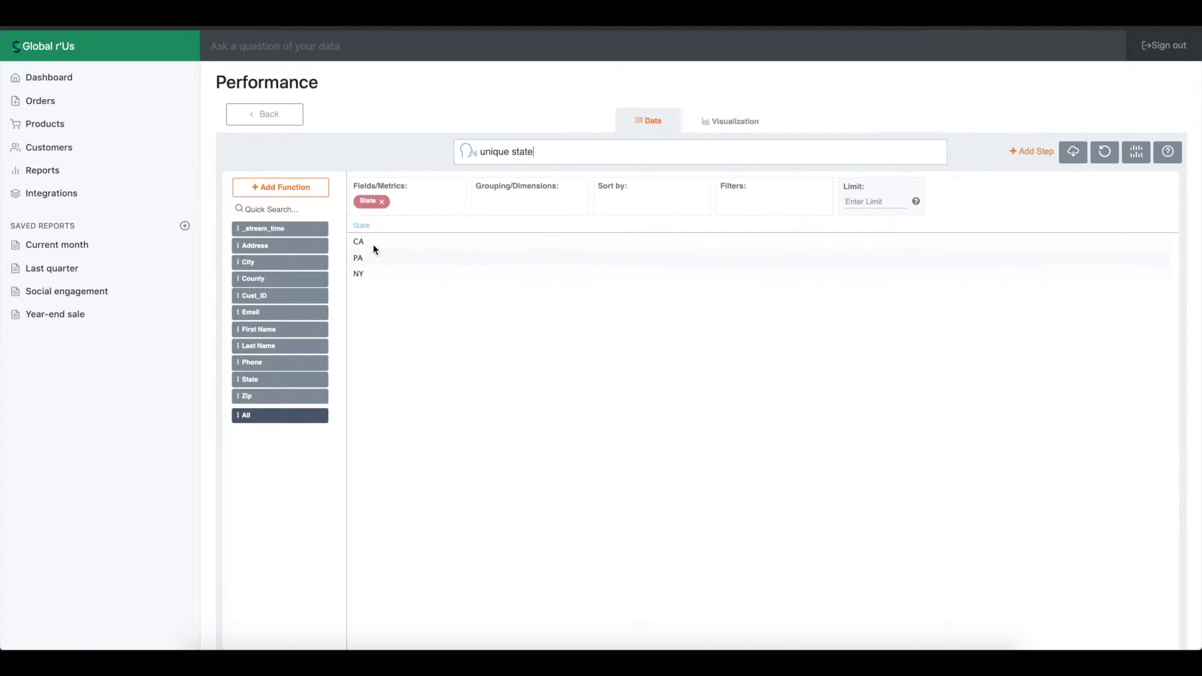
key("ctrl+a")
key("BackSpace")
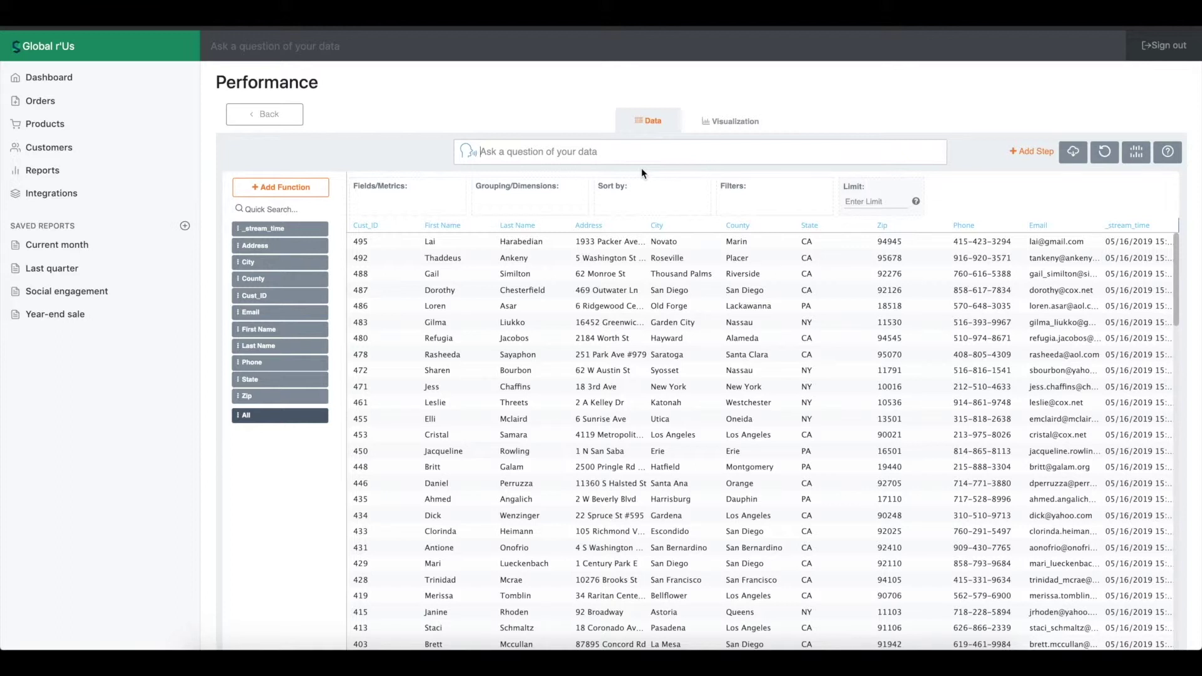
Start a new natural-language question reading 'sum of cus'.
type("sum of cus")
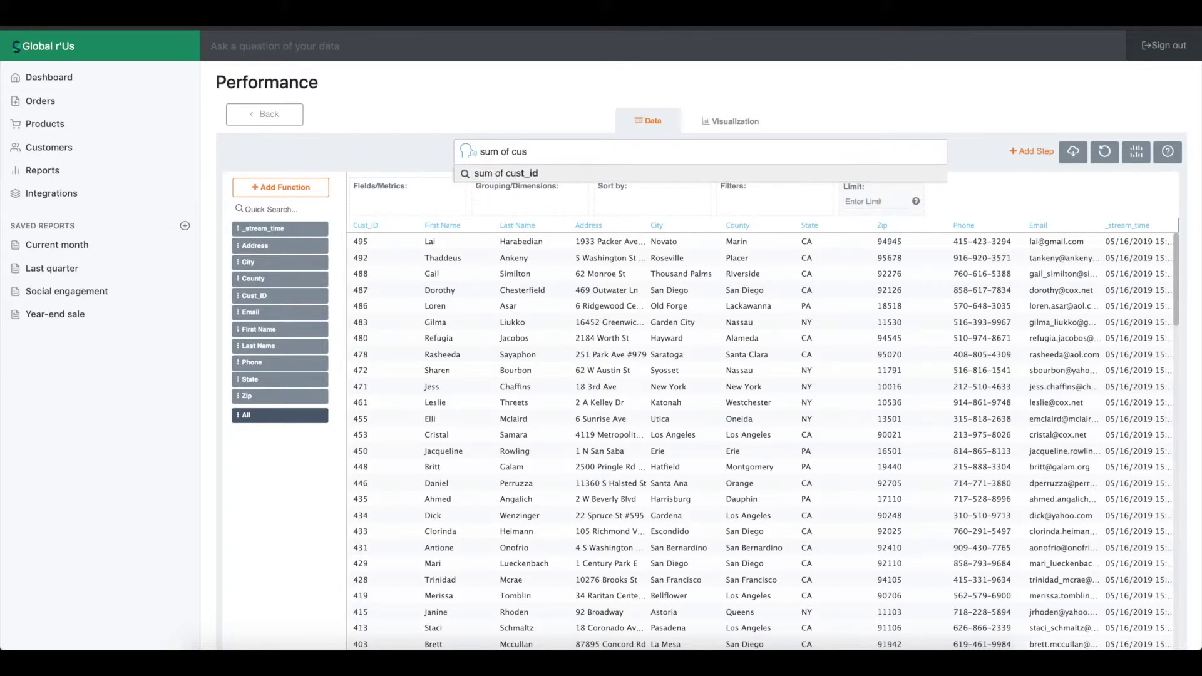
Ask 'sum of cust_id by city' to list Total Cust_ID per city, e.g. New York 2721.
left_click(641, 171)
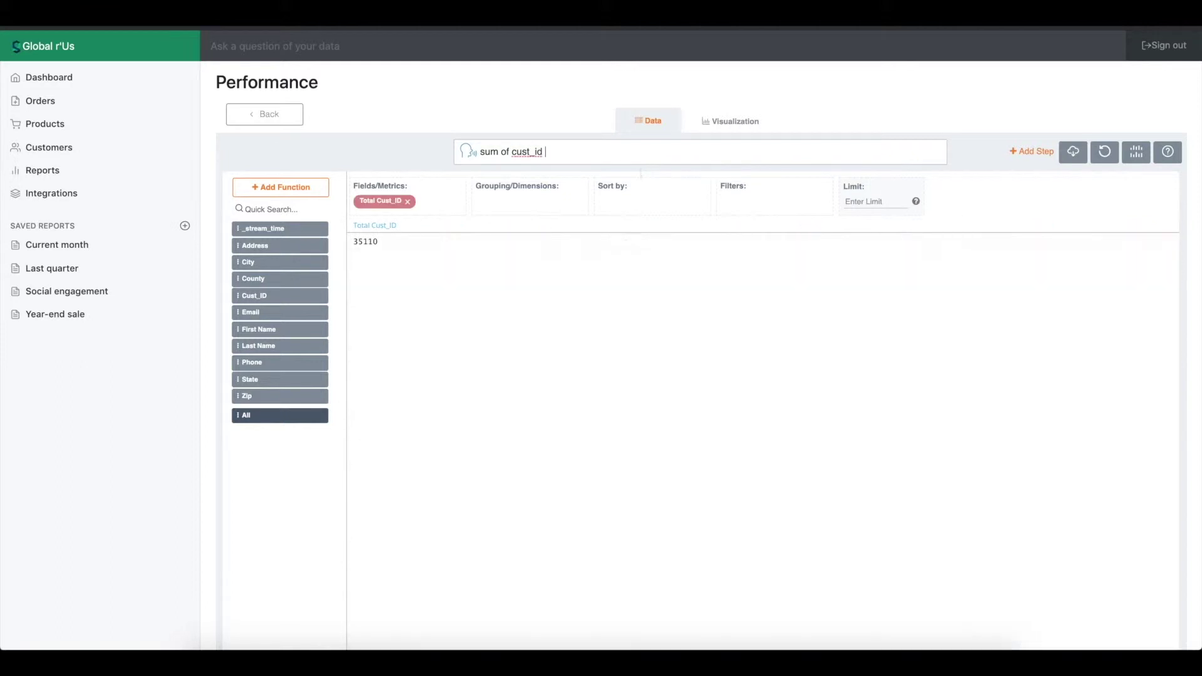
type("by")
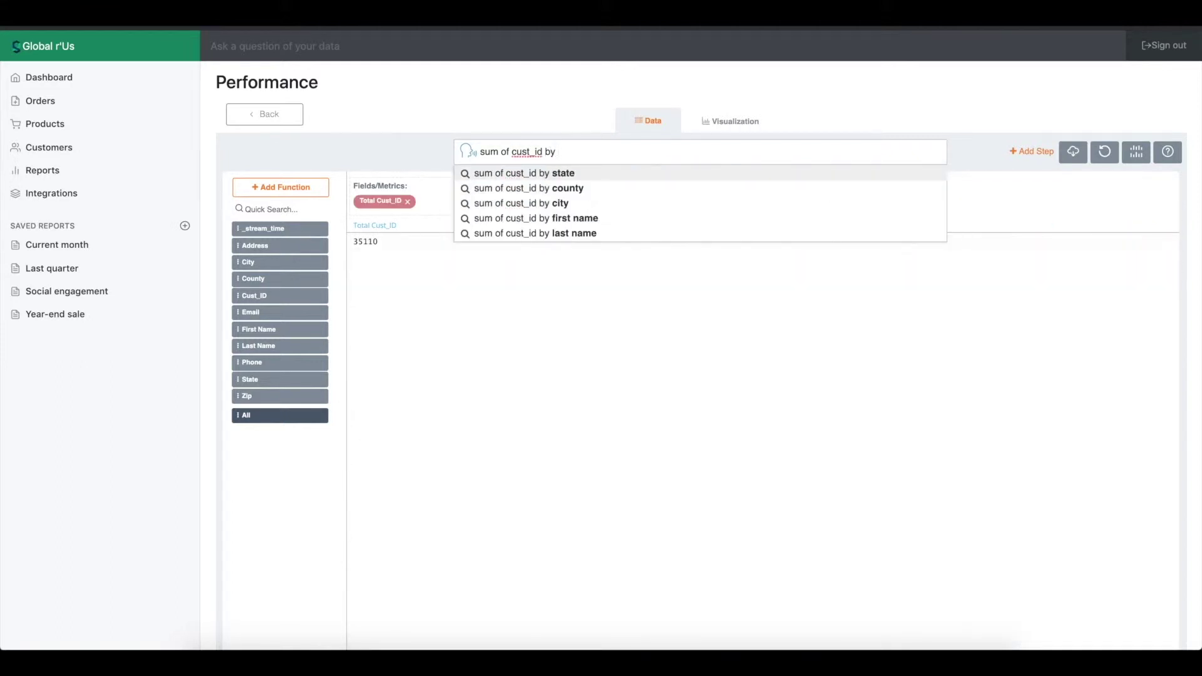
key("Down")
key("Down")
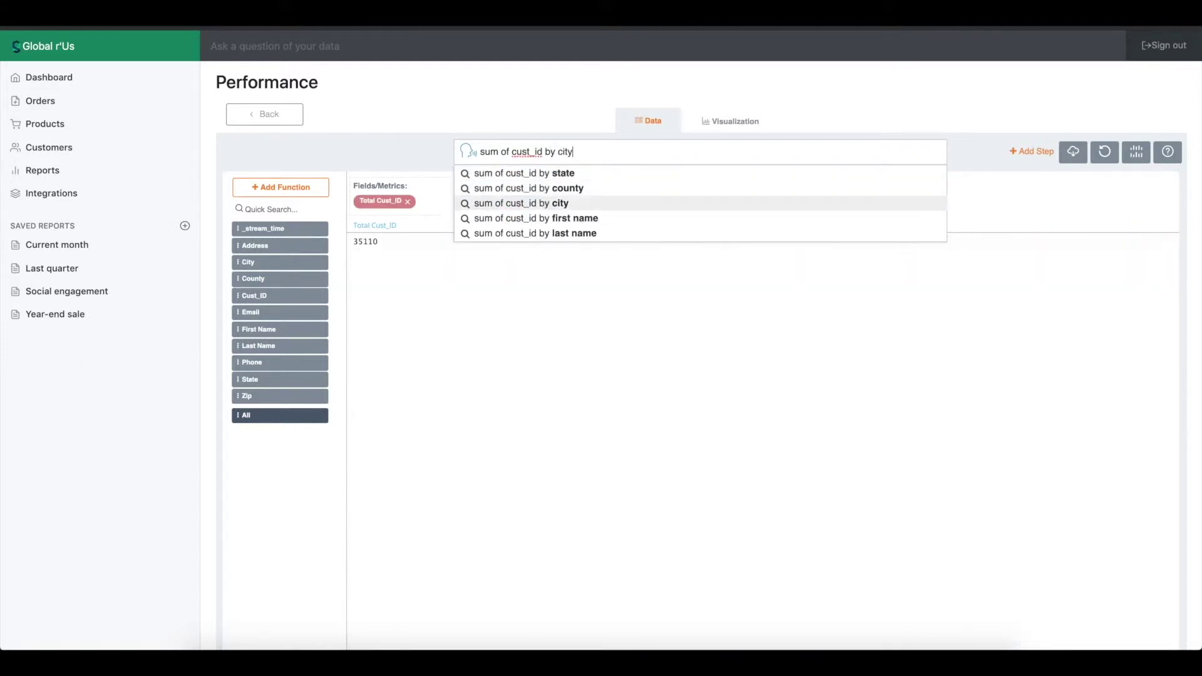
key("Return")
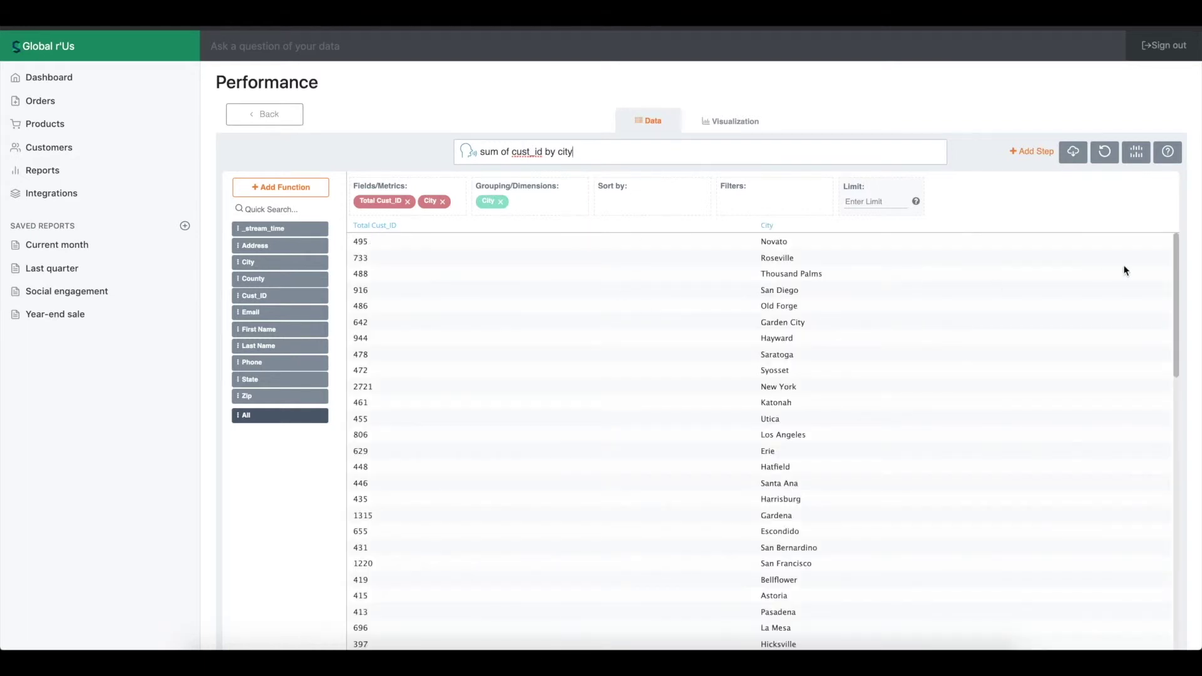
left_click_drag(1175, 263, 1173, 382)
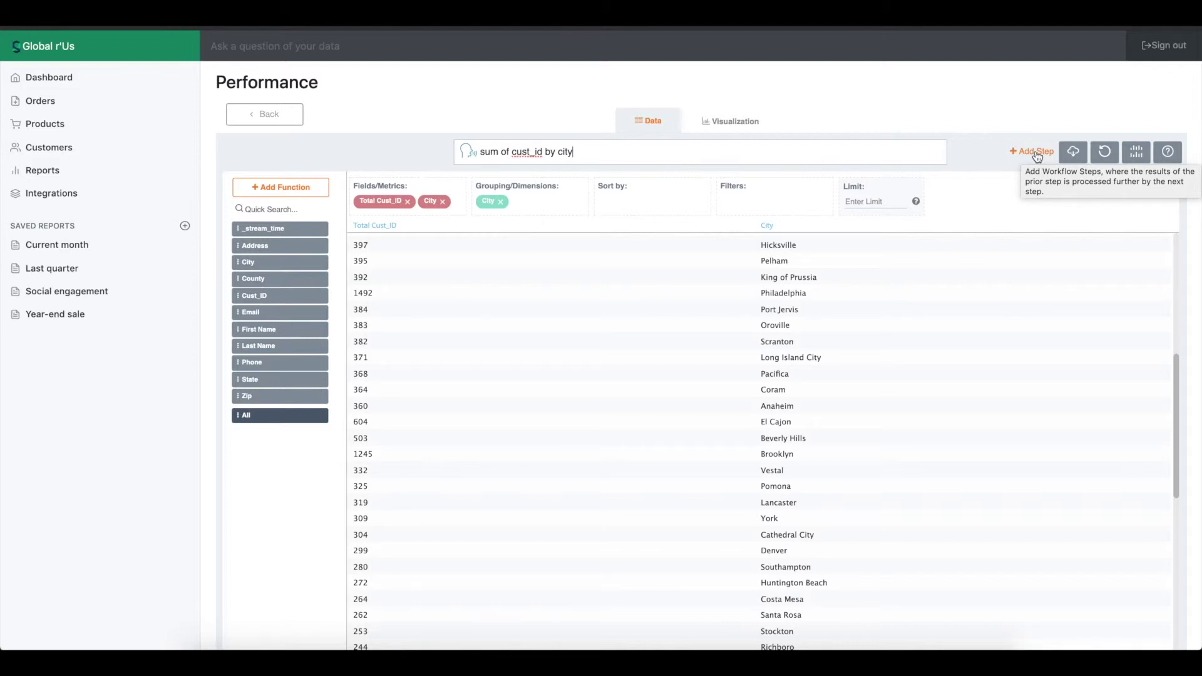
Export the per-city results as CSV, return to the Performance dashboard, and sign out of Global r'Us.
left_click(1067, 155)
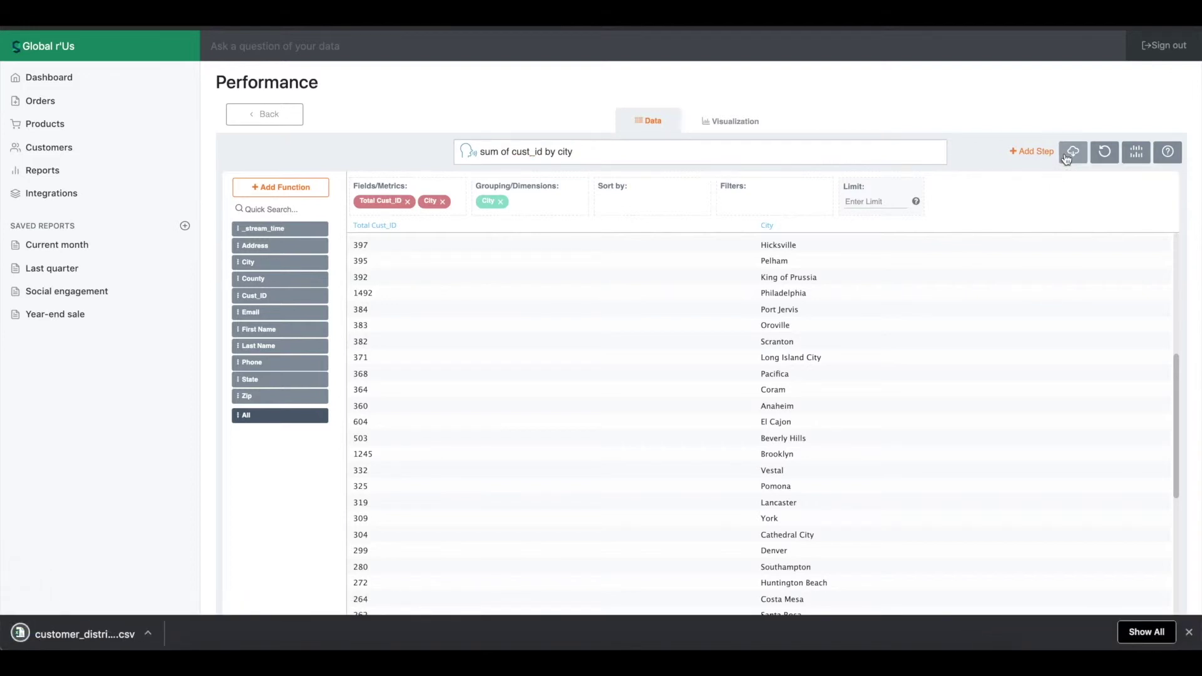
left_click(1189, 632)
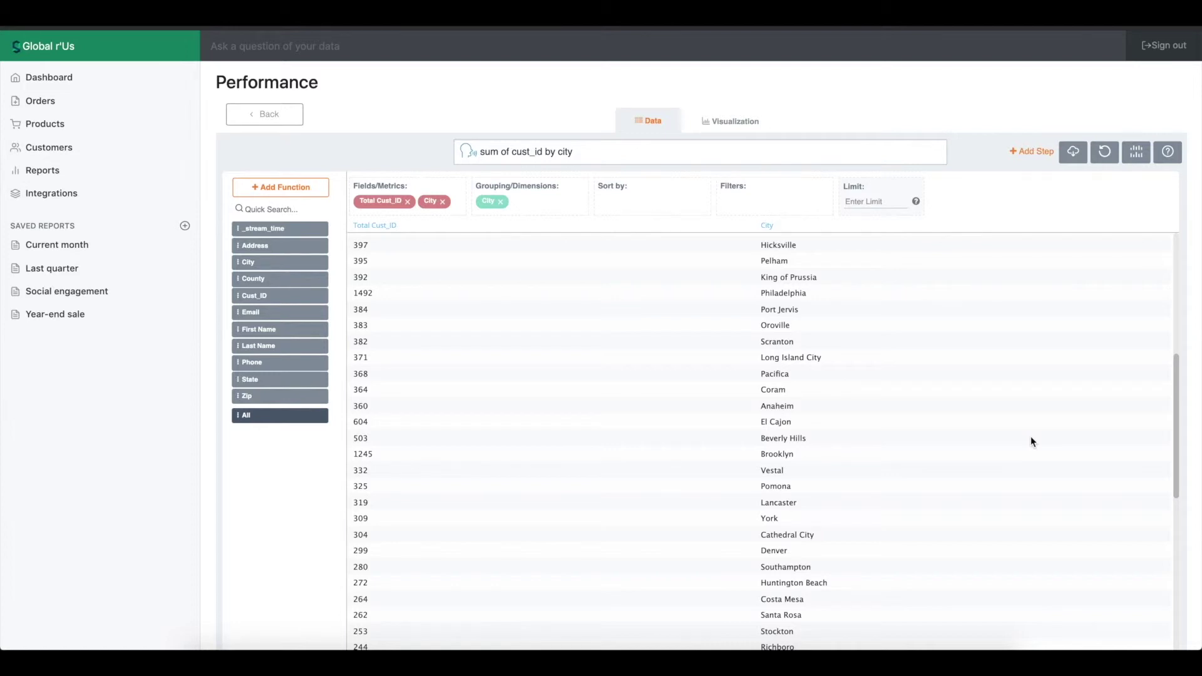
left_click(283, 118)
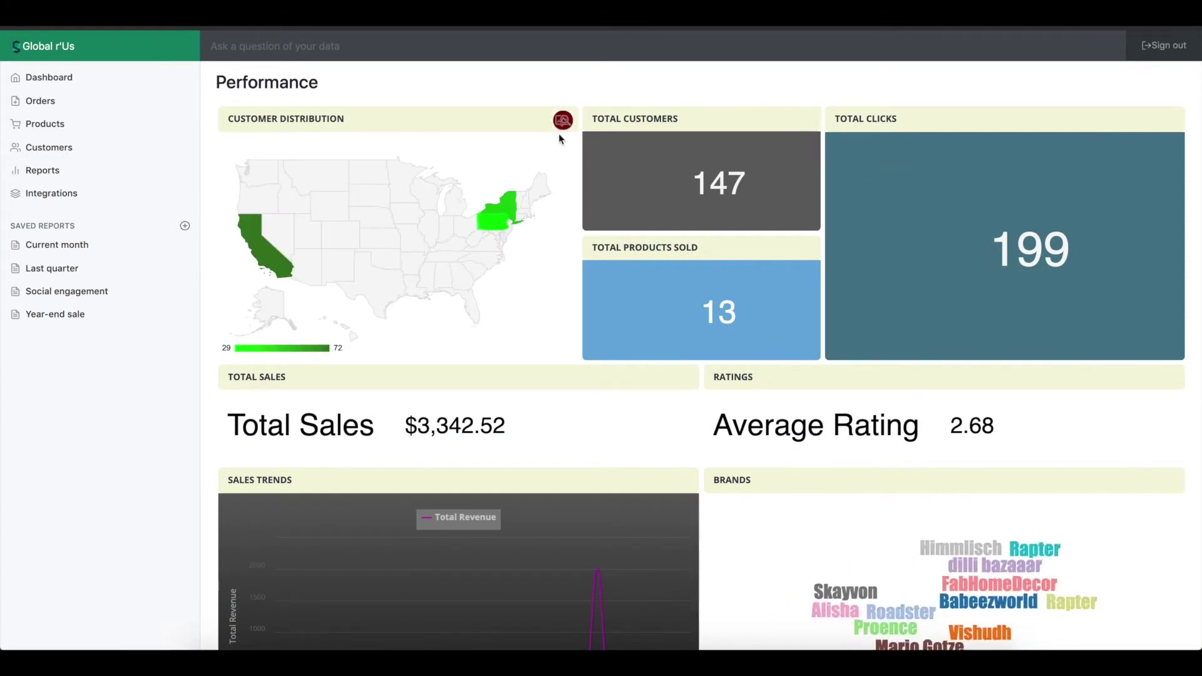
scroll(594, 225, "down", 1)
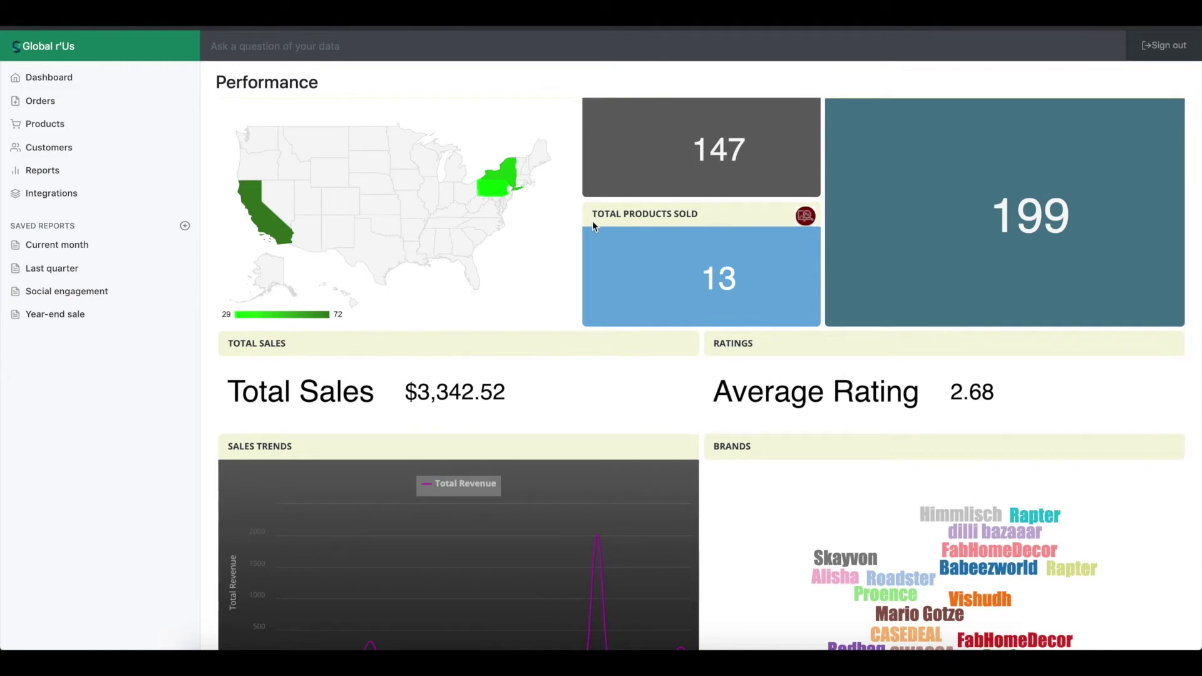
left_click(1180, 45)
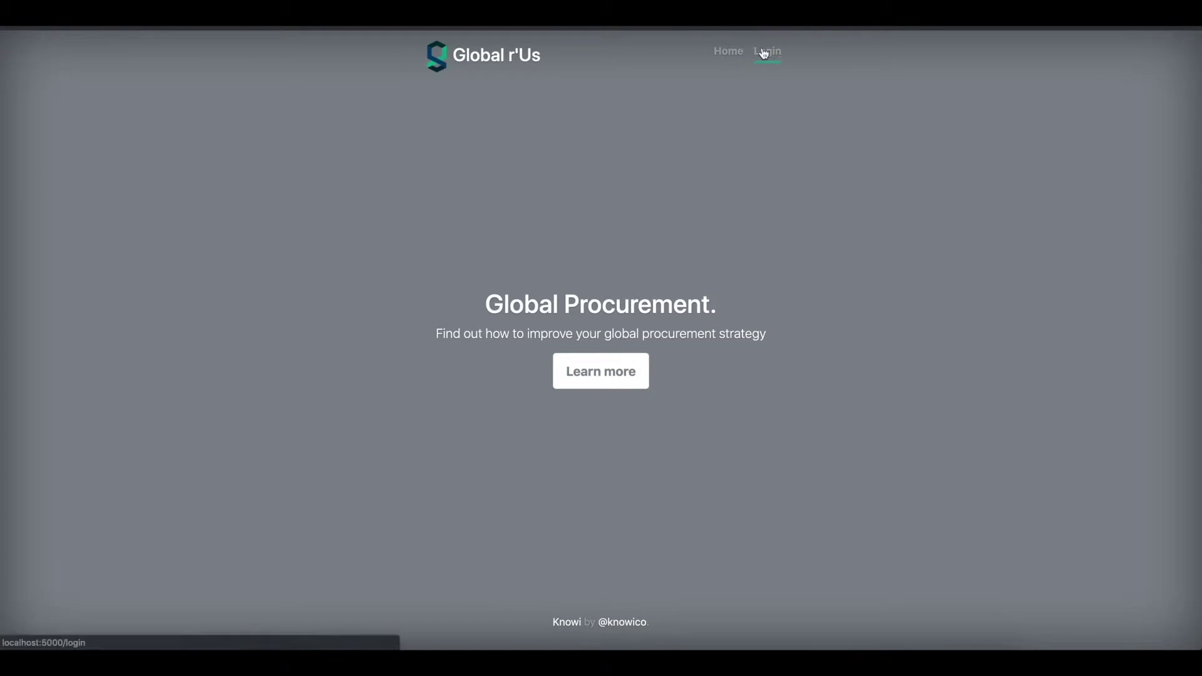
Log into Global r'Us with the admin account's e-mail and password.
left_click(765, 51)
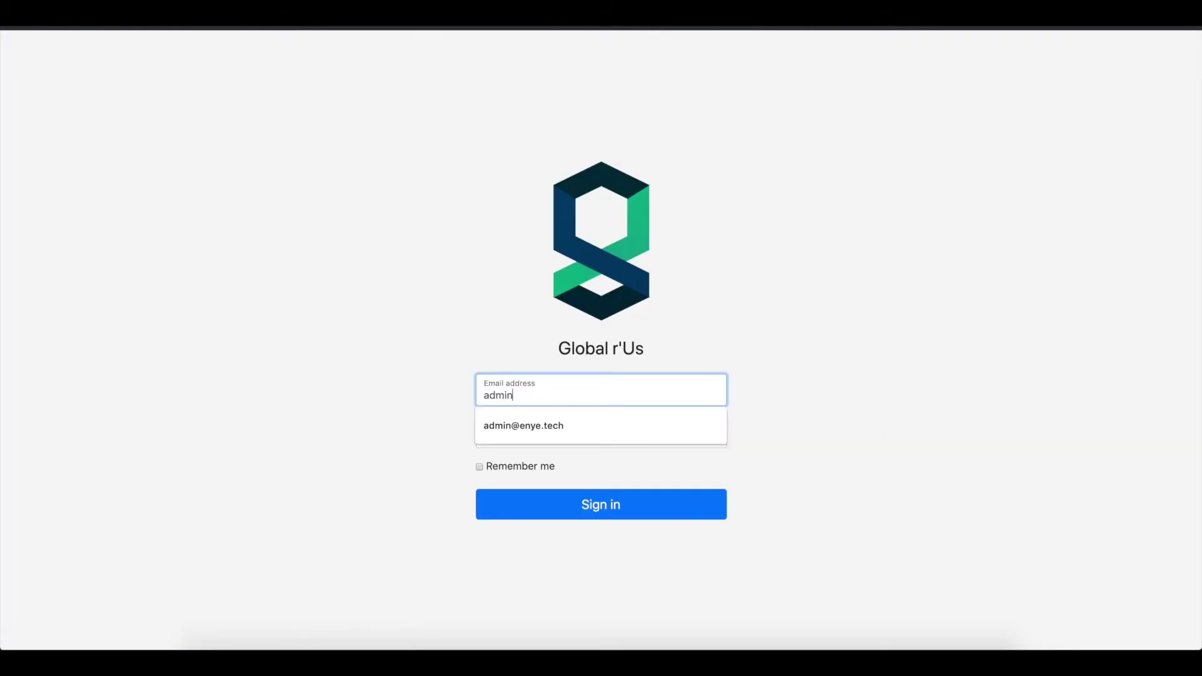
key("Tab")
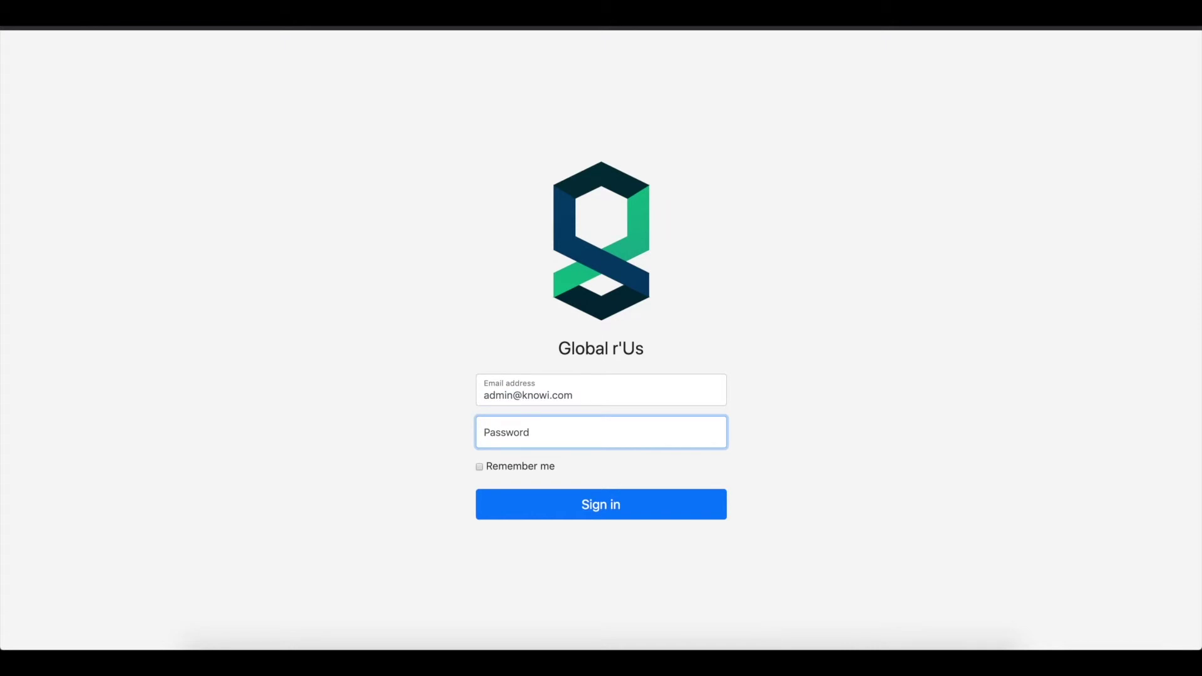
type("••••••")
key("Return")
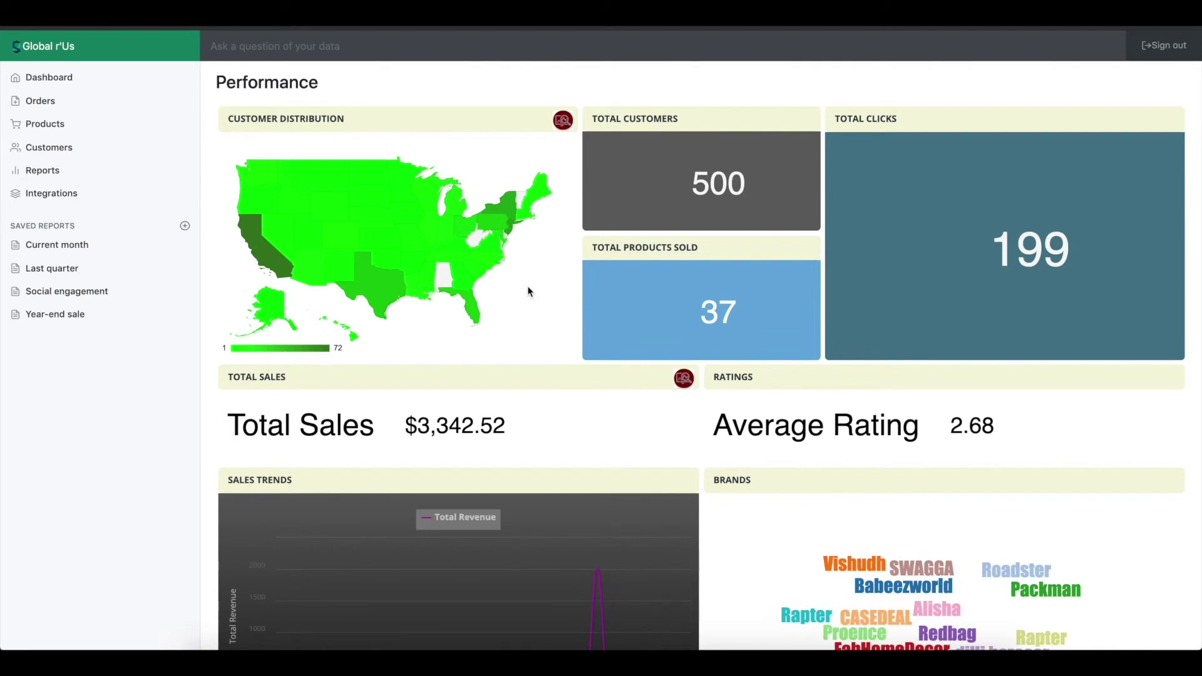
Inspect the customer map, then open its Total Customers by State table (CA 72, NJ 52, FL 28).
mouse_move(440, 243)
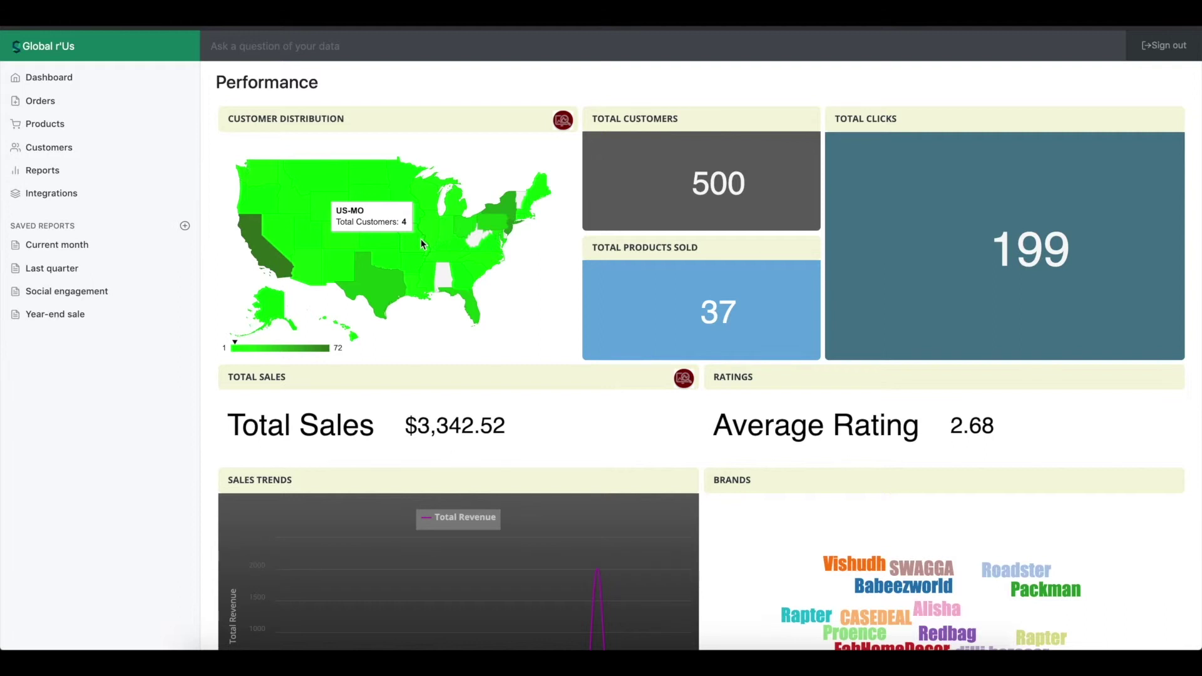
scroll(421, 238, "down", 1)
mouse_move(243, 179)
mouse_move(375, 228)
mouse_move(344, 189)
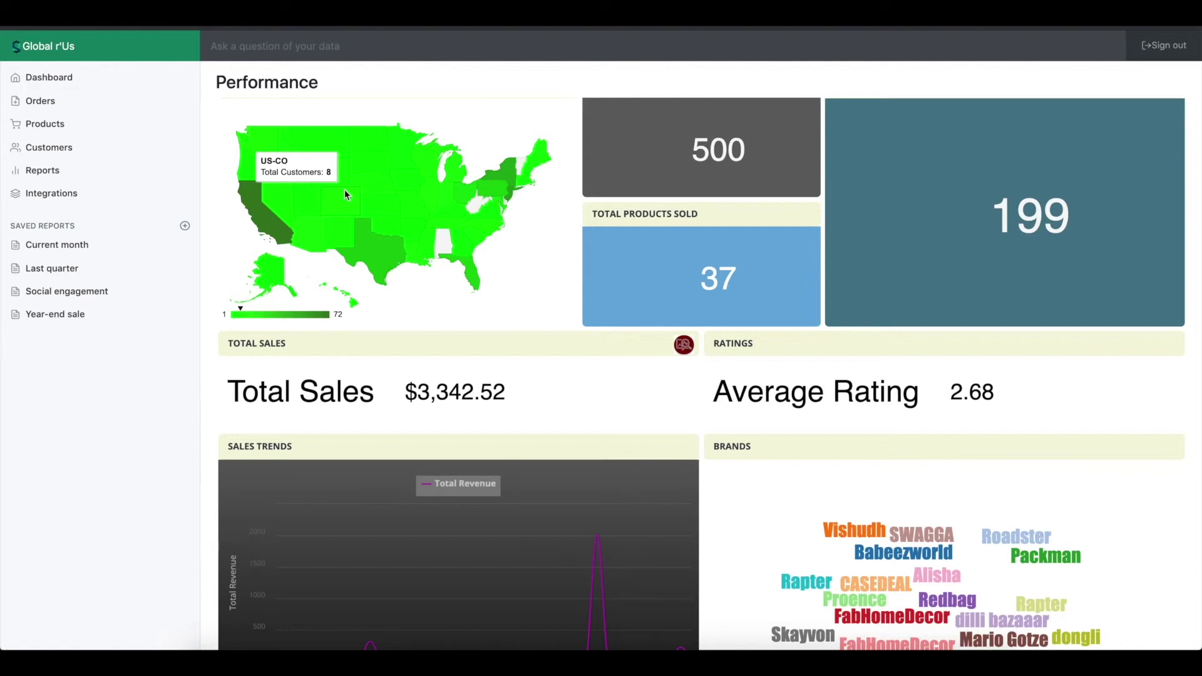
left_click(562, 121)
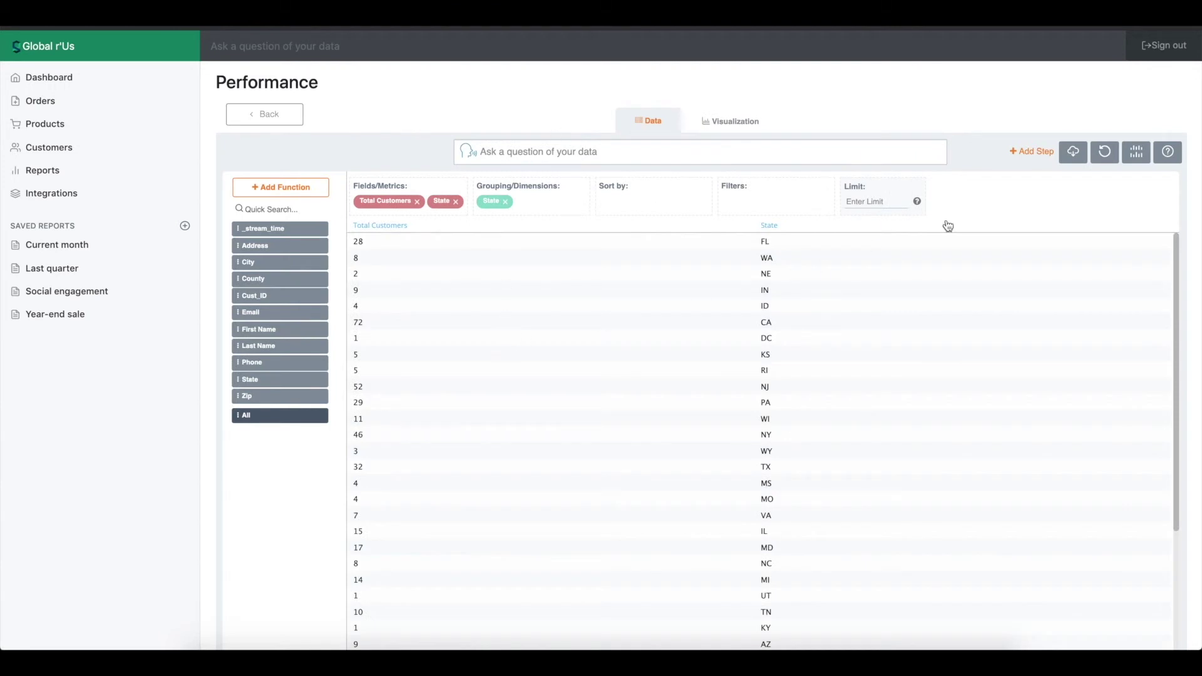
Reset the query, ask 'unique state', and sort the State column alphabetically from AK.
left_click(1106, 152)
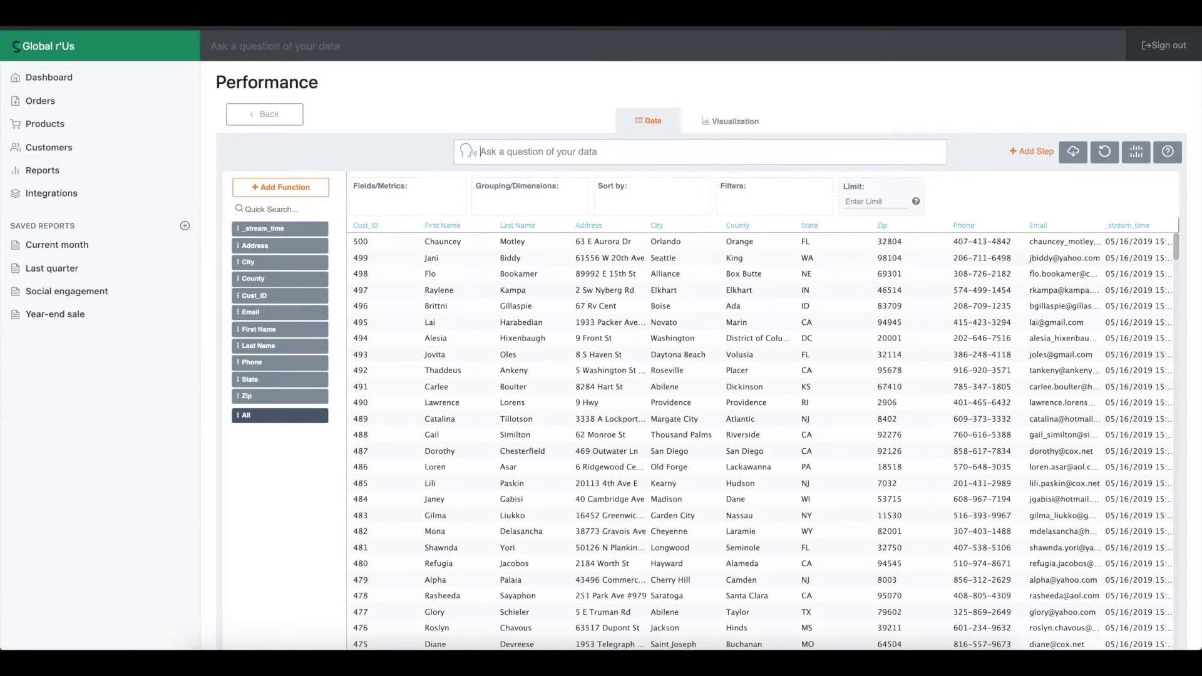
type("unique state")
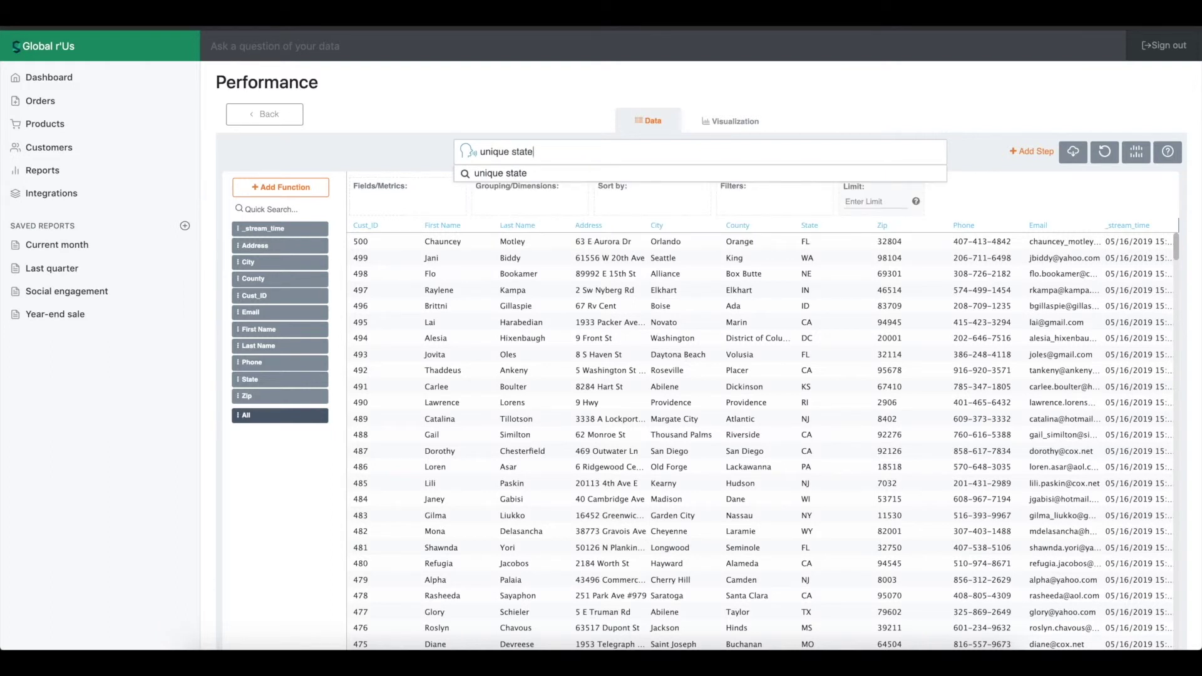
key("Return")
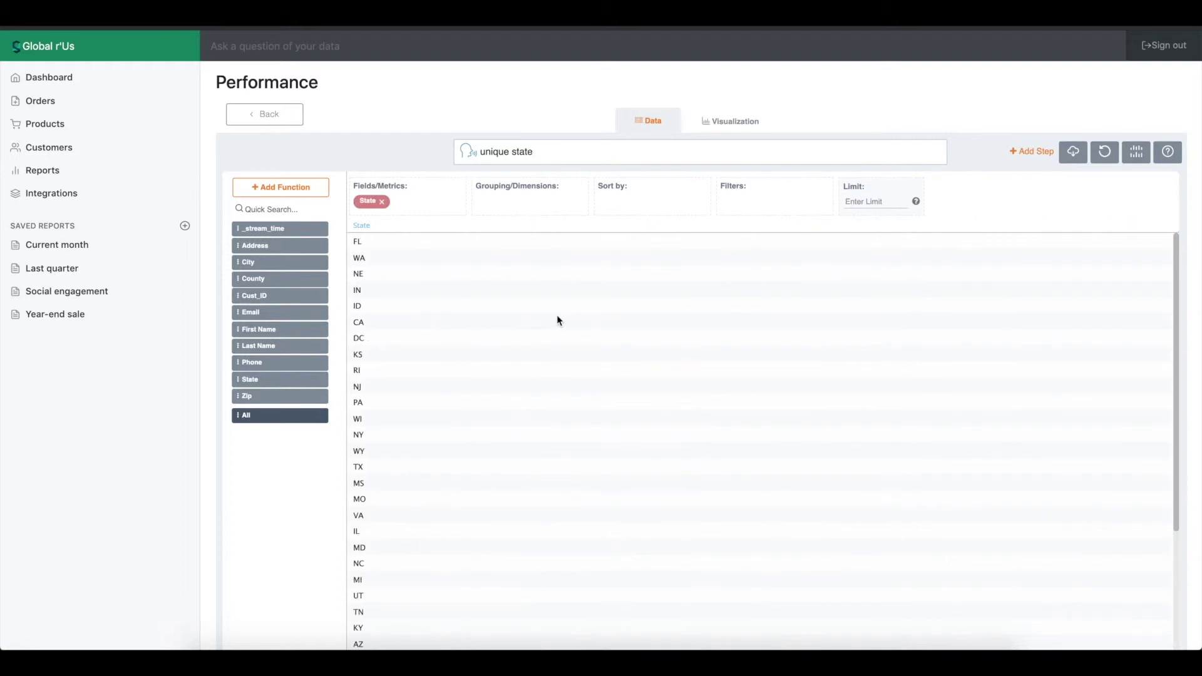
left_click(362, 227)
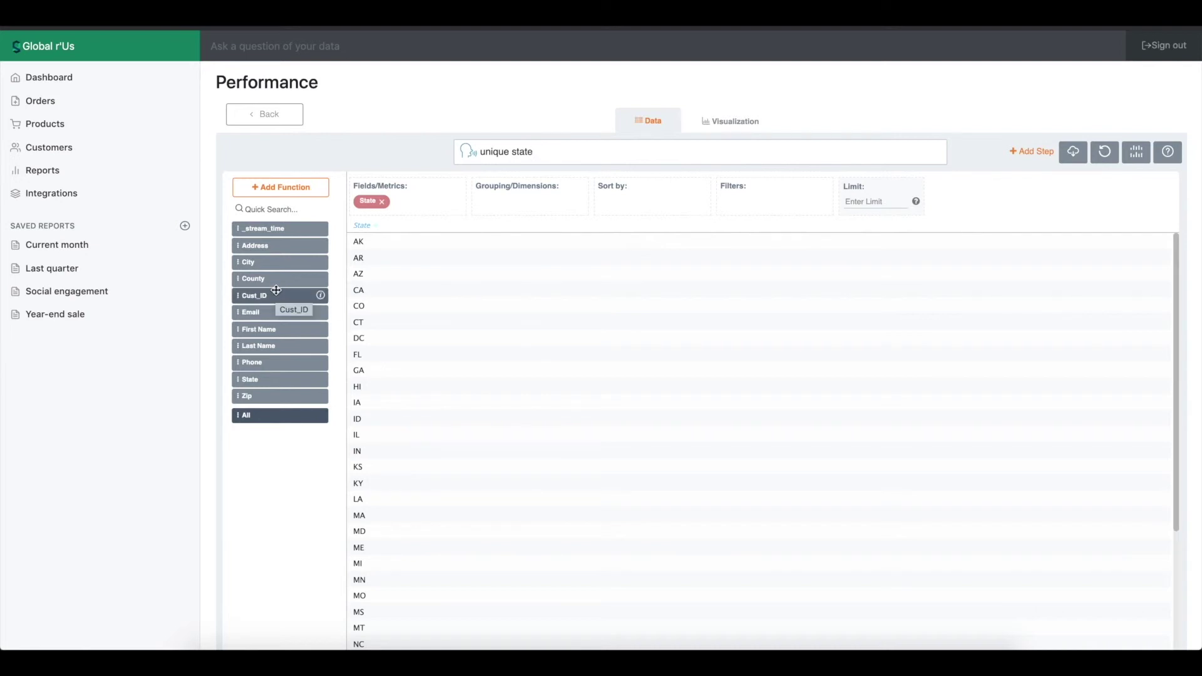
Add Cust_ID to Fields with the Avg operation.
left_click_drag(257, 296, 419, 203)
left_click(442, 310)
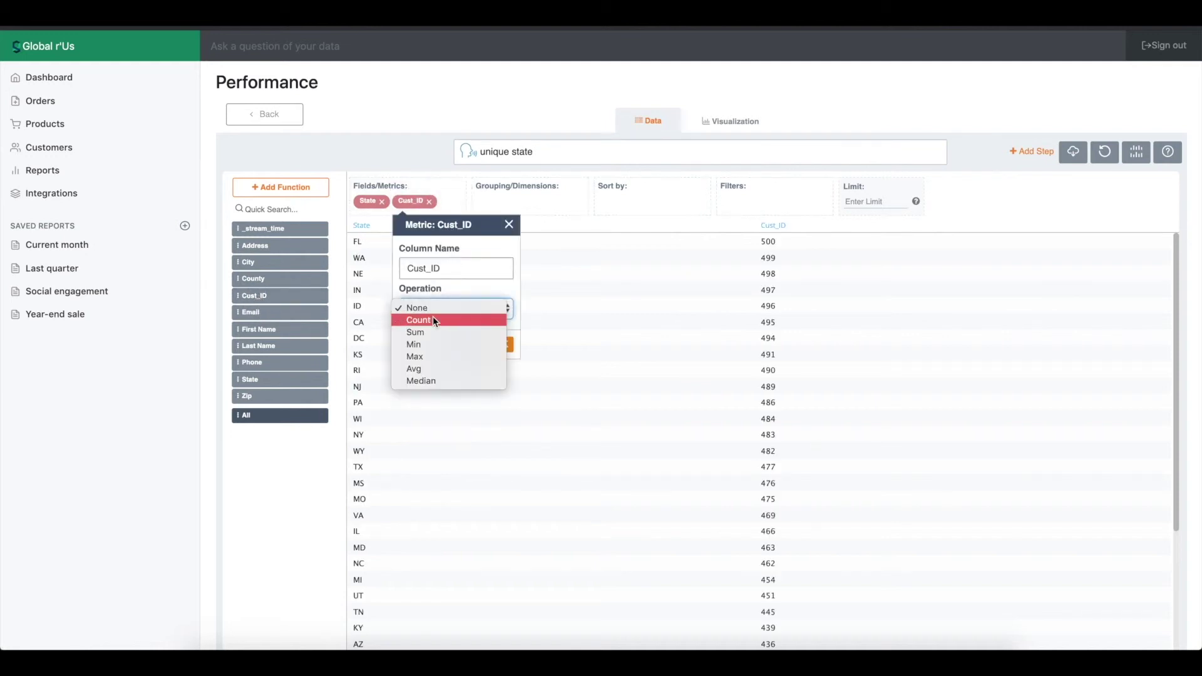
left_click(428, 370)
left_click(502, 345)
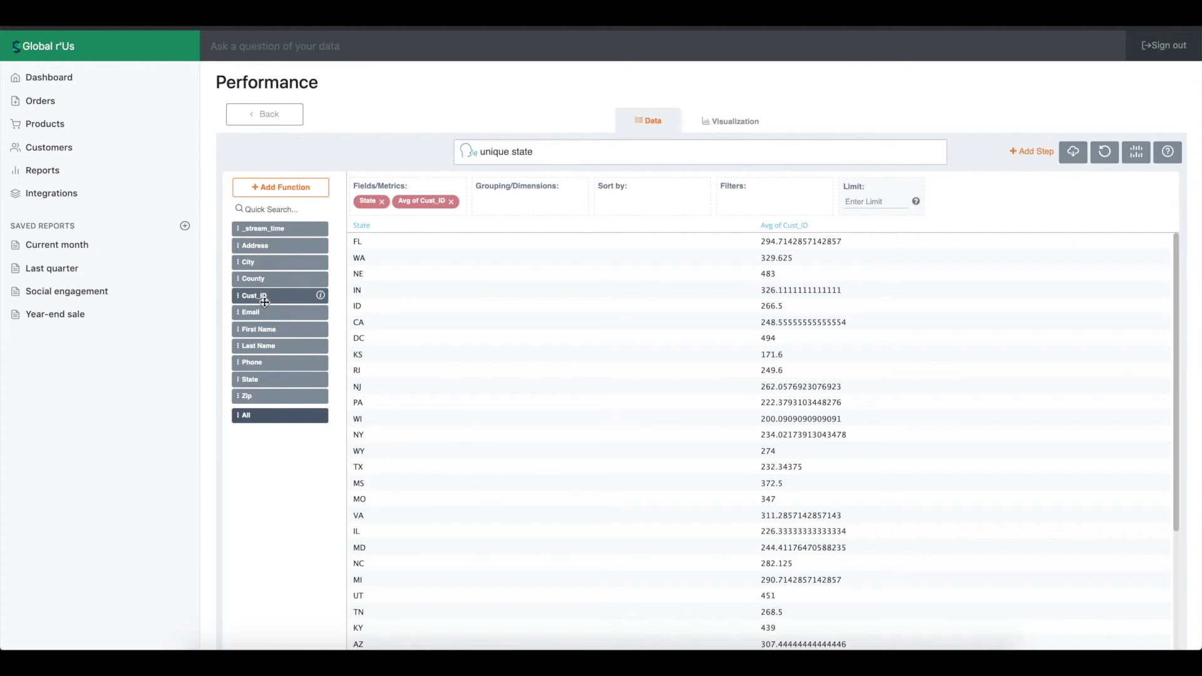
Group the average Cust_ID by State and City, placing the Avg column after City.
left_click_drag(263, 379, 510, 201)
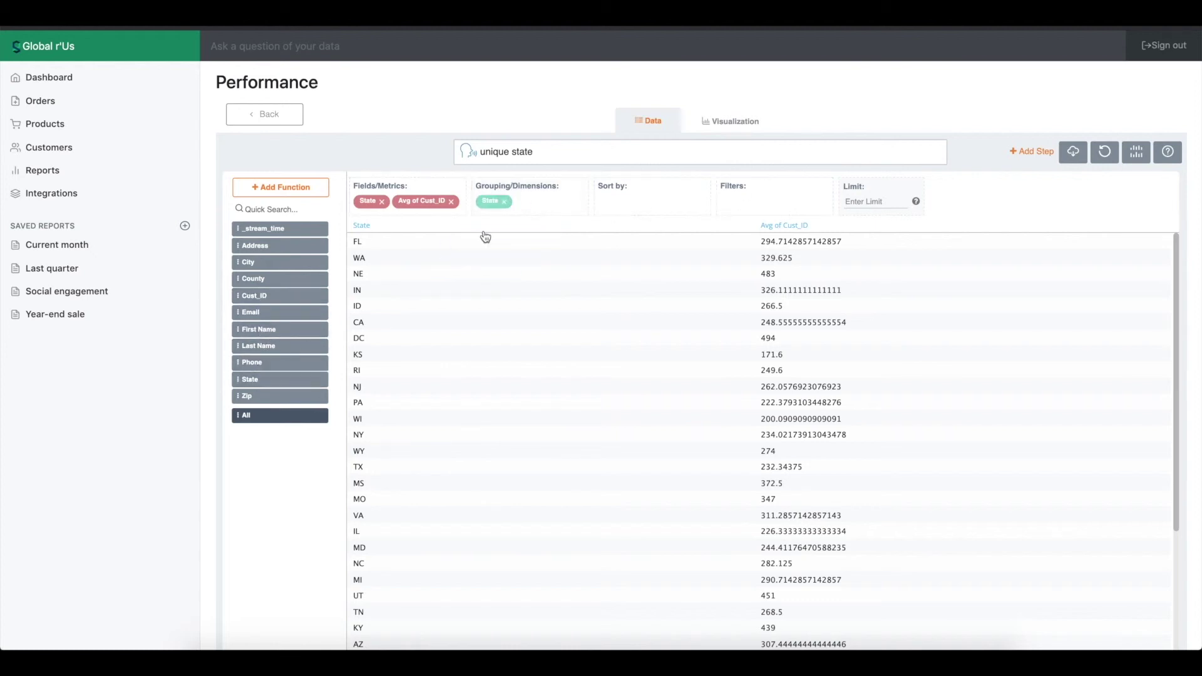
left_click(779, 226)
left_click_drag(253, 264, 540, 201)
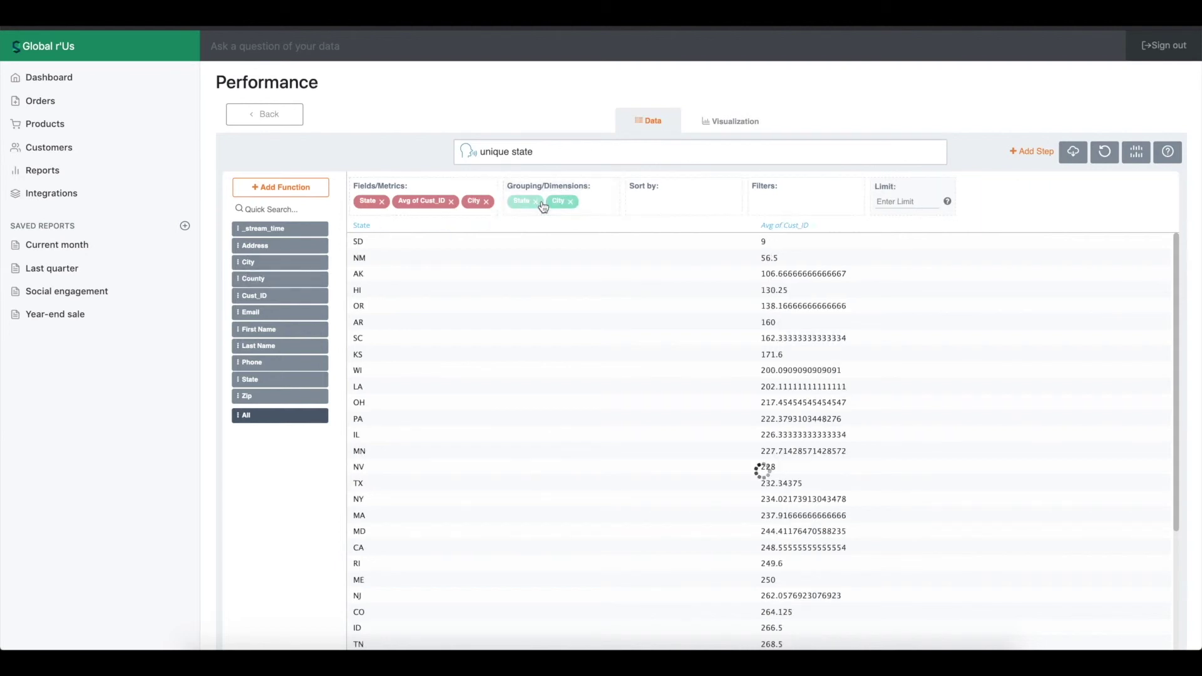
left_click_drag(417, 202, 479, 204)
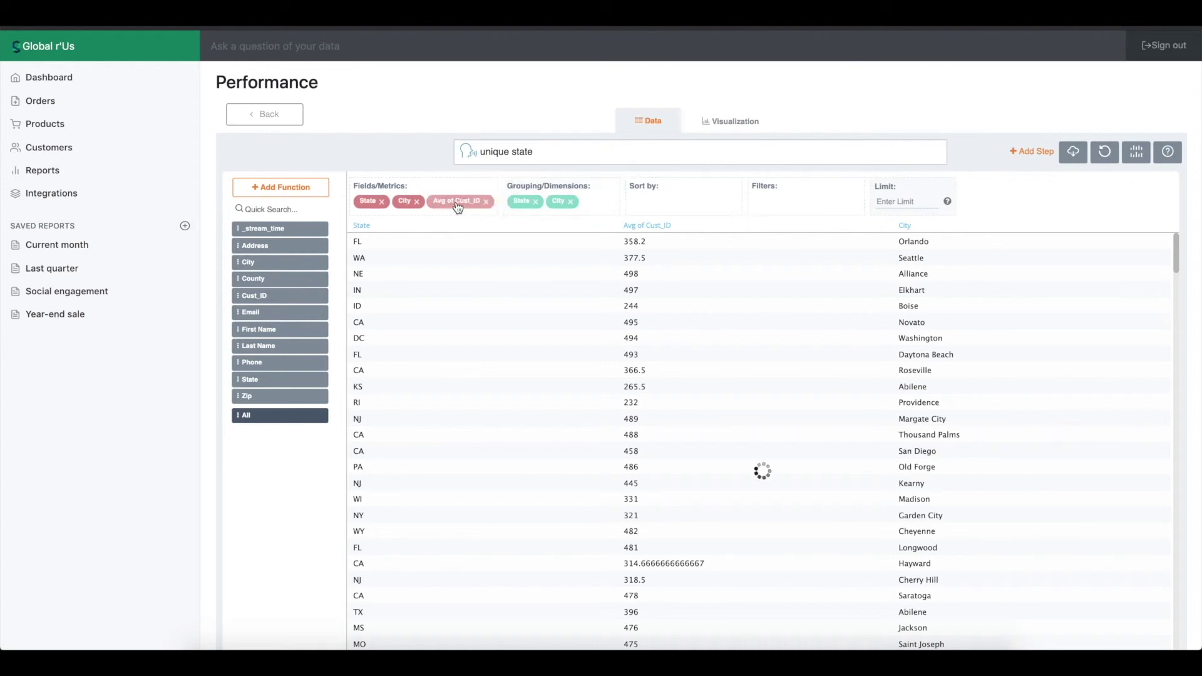
Export the State/City average table as CSV and return to the Performance dashboard.
left_click(1073, 151)
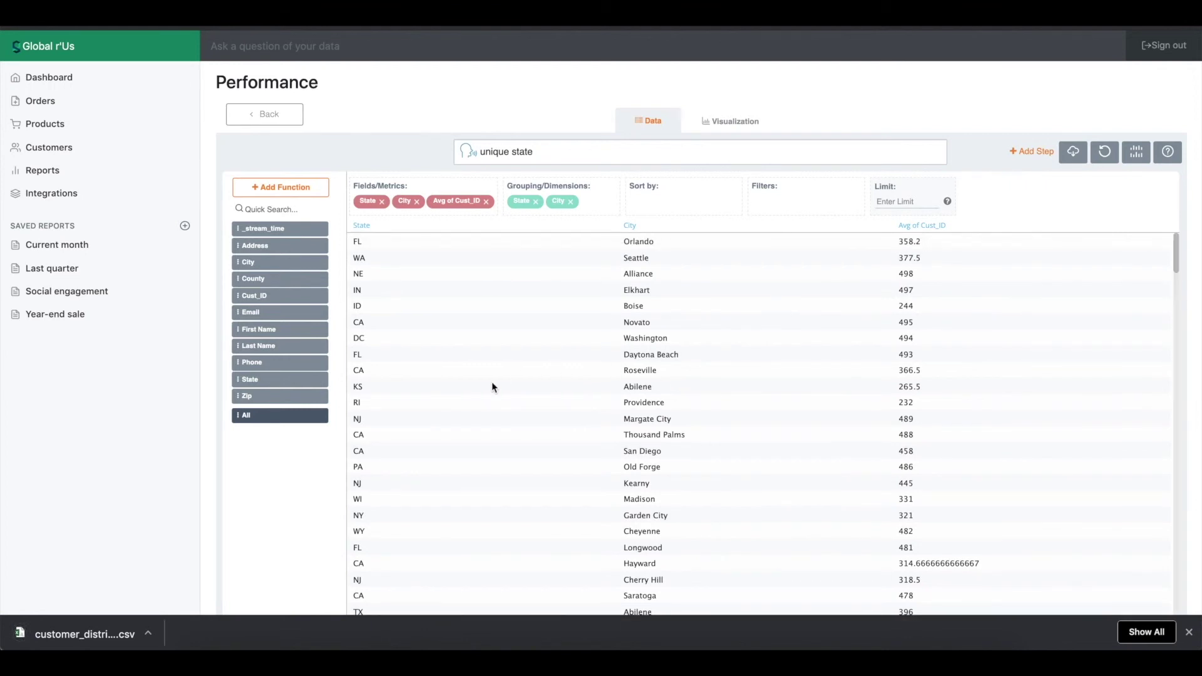
left_click(1189, 632)
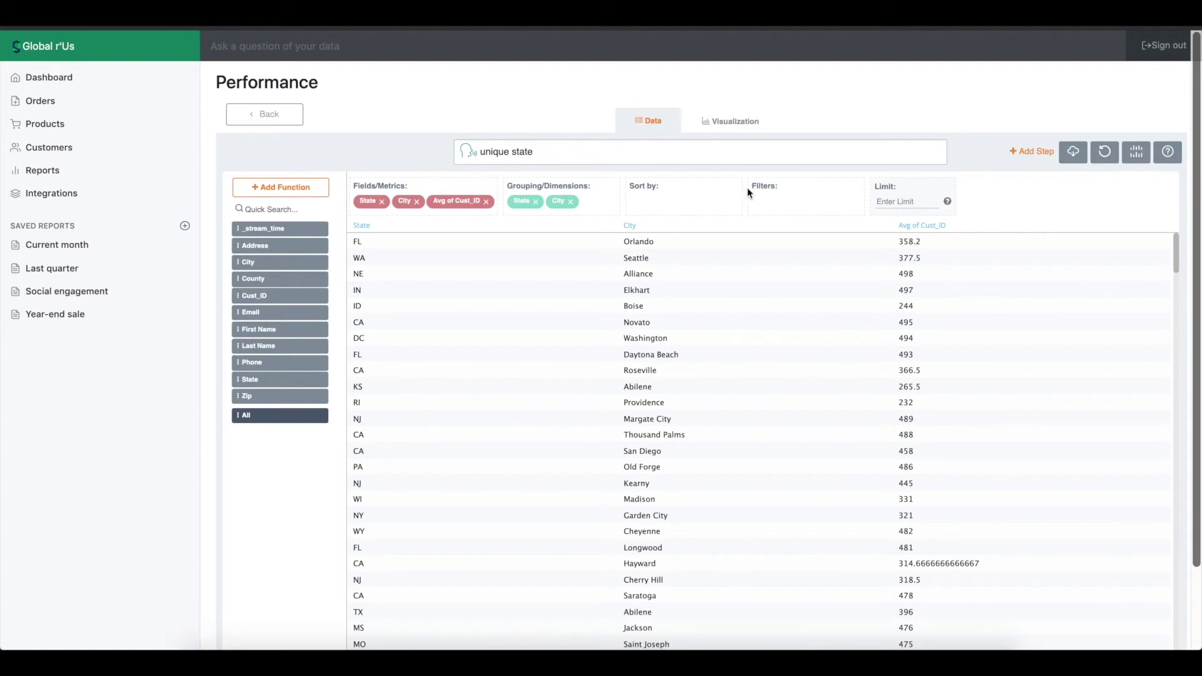
left_click(266, 121)
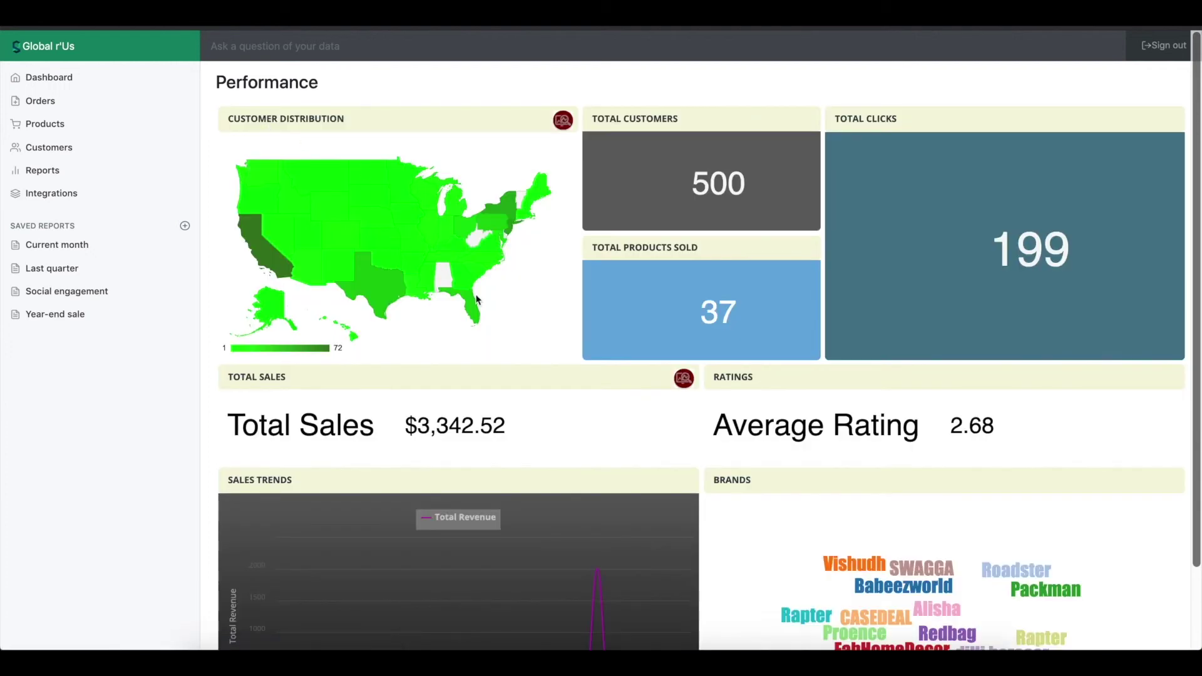
Scroll the Performance dashboard down and back up.
scroll(476, 299, "down", 1)
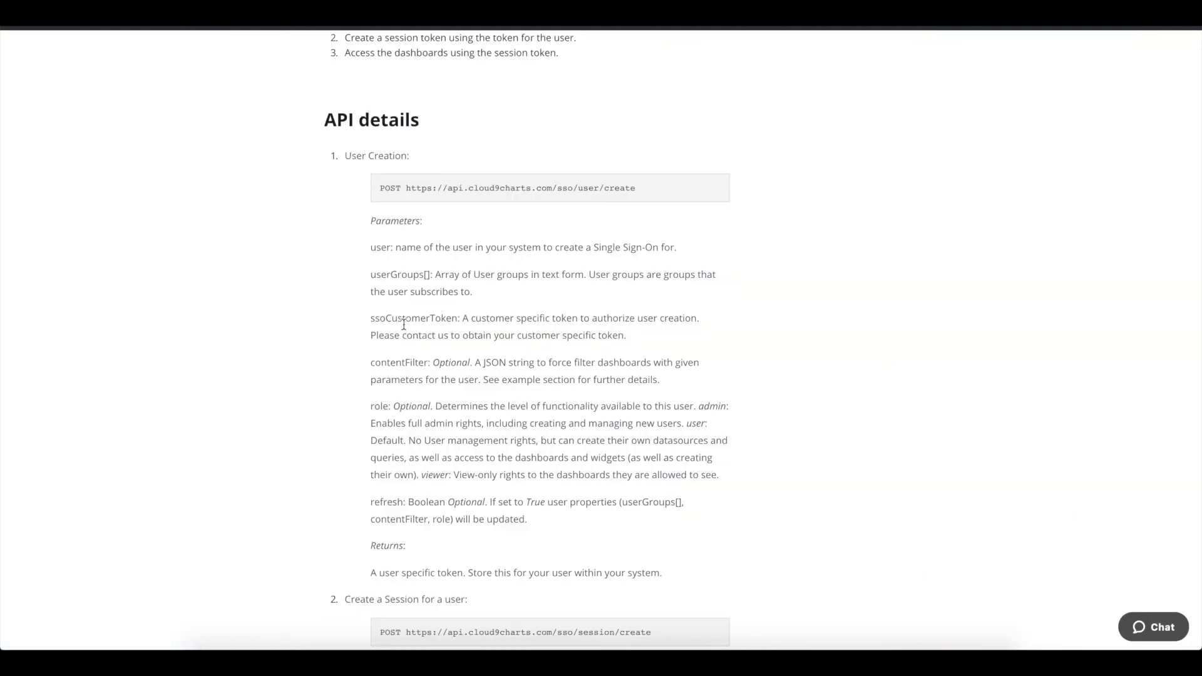
scroll(404, 324, "up", 6)
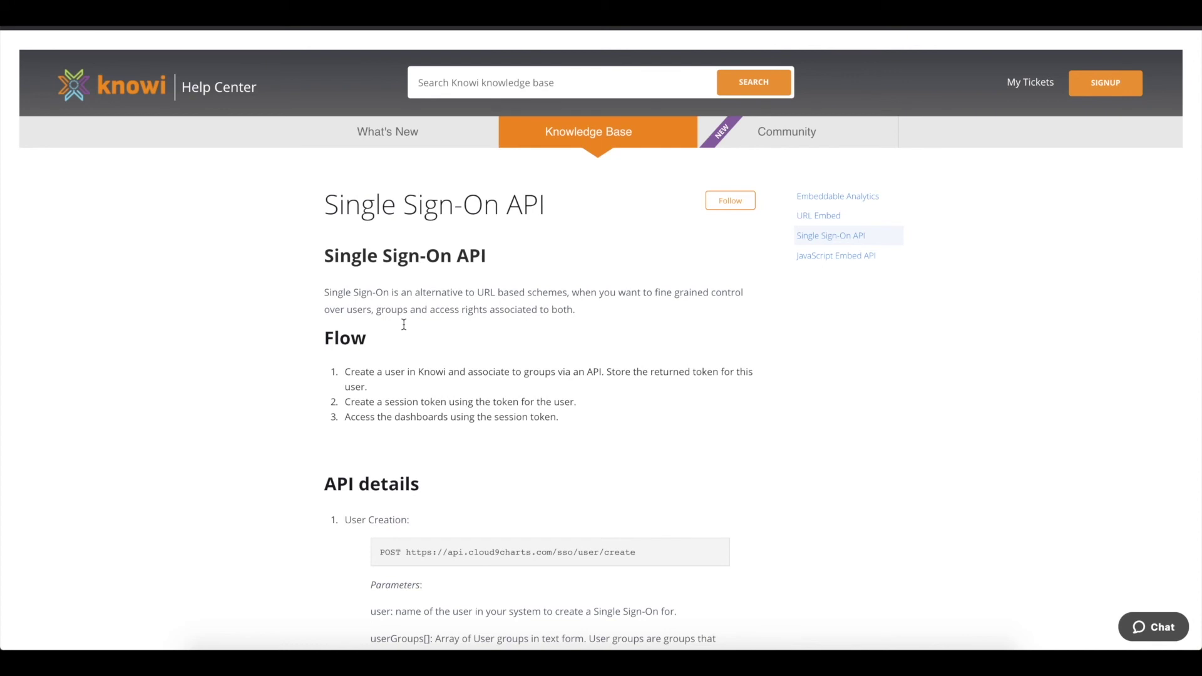
Review the Single Sign-On API's User Creation parameters, then open the JavaScript Embed API article.
scroll(404, 324, "down", 6)
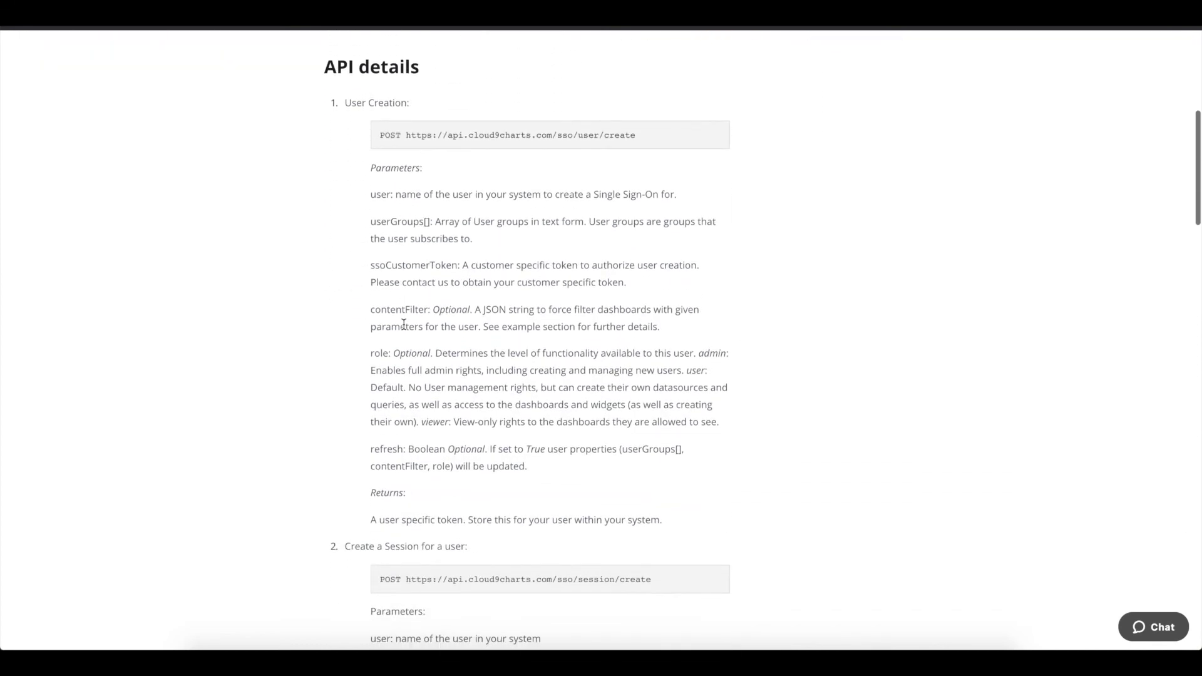
scroll(404, 324, "down", 1)
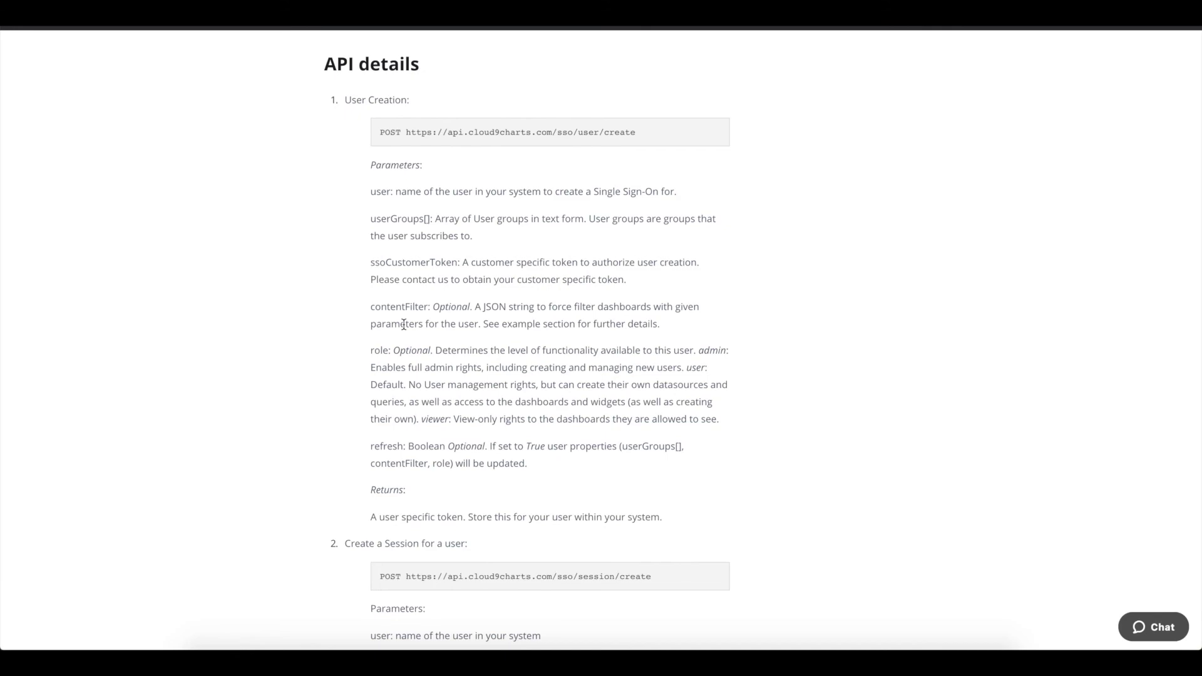
scroll(403, 324, "up", 7)
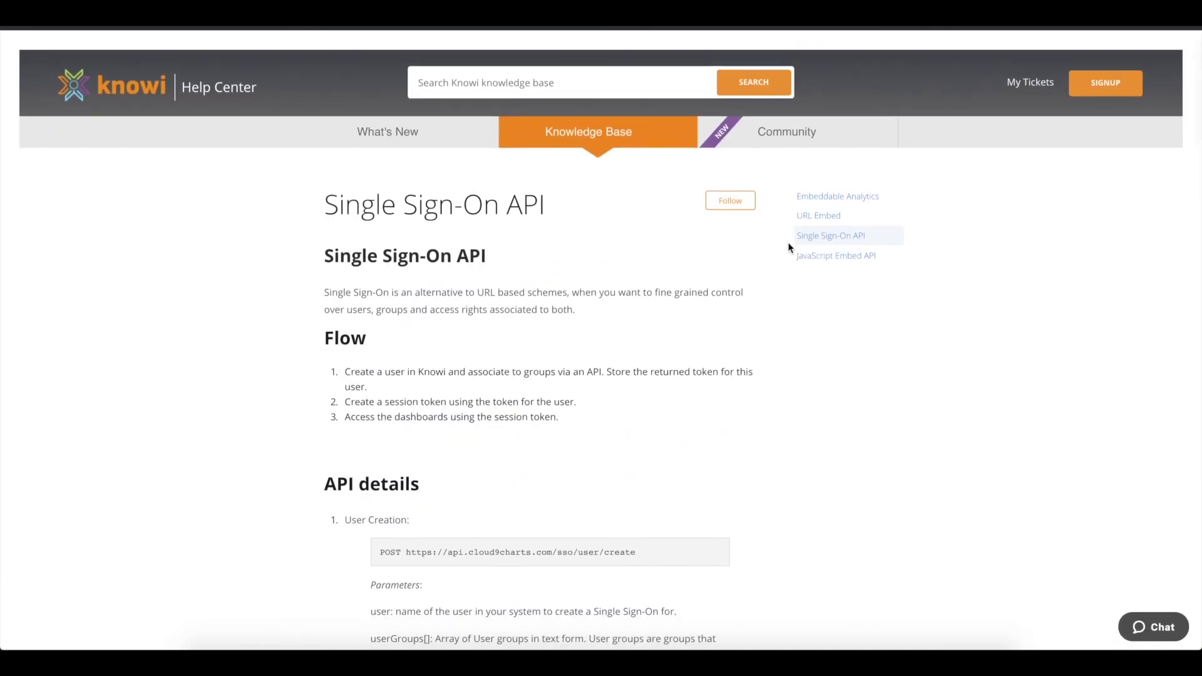
left_click(814, 263)
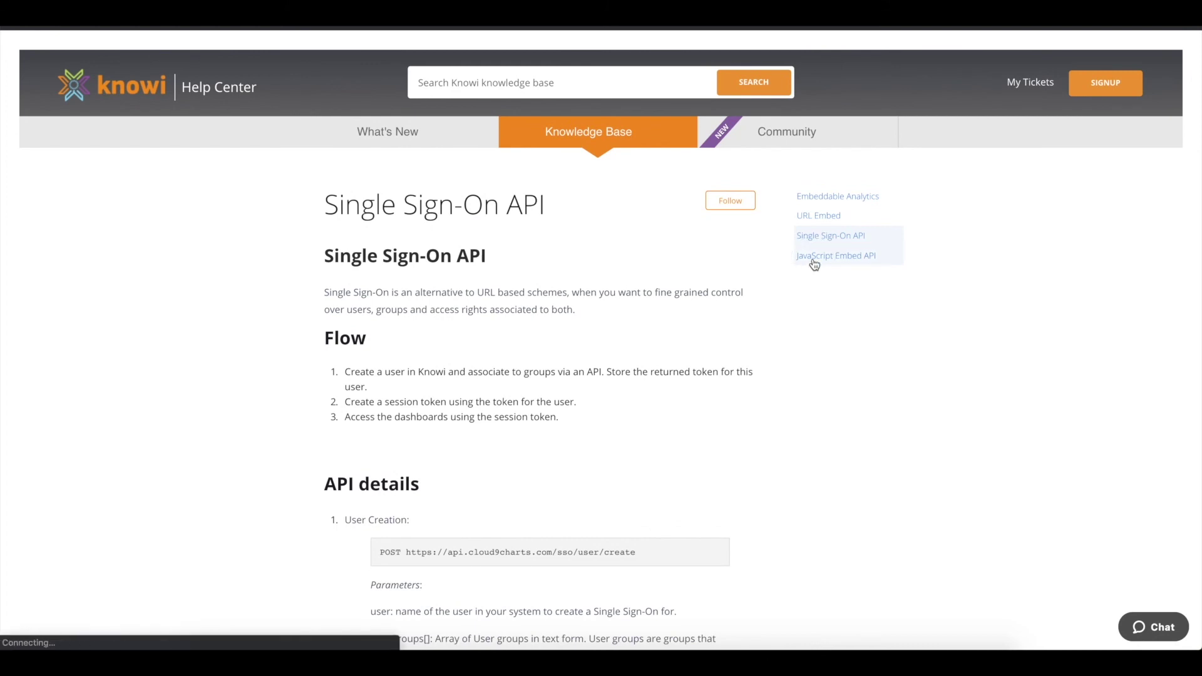